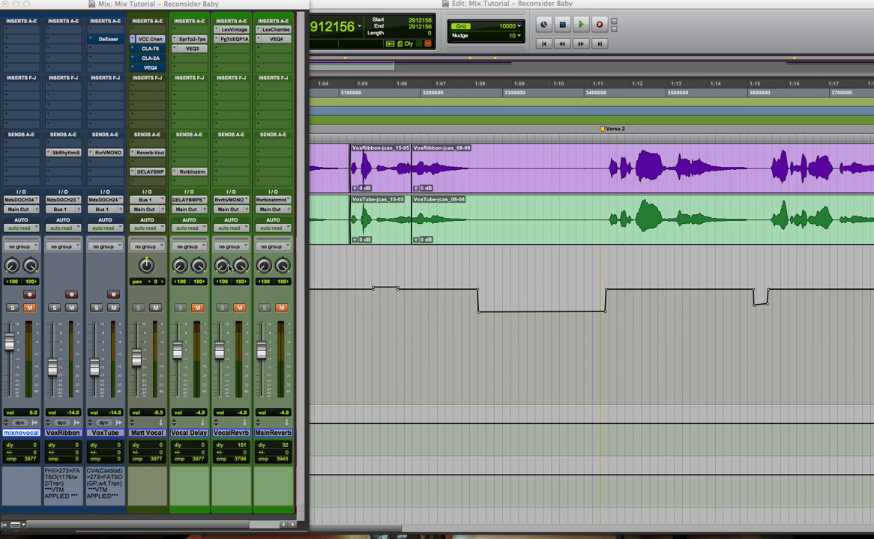
- Audition both vocal mic tracks together, and the VoxRibbon track soloed with the vocal bus fader raised to about +3.5 dB
key(space)
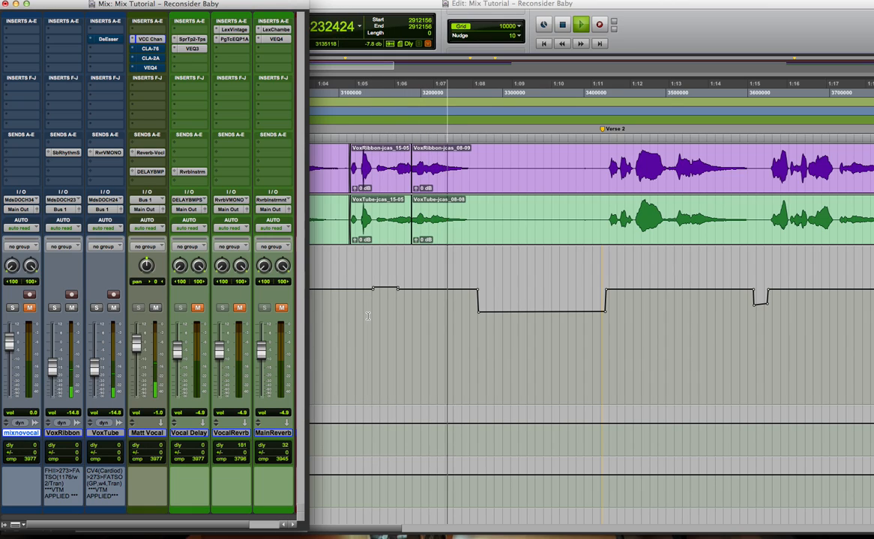
key(space)
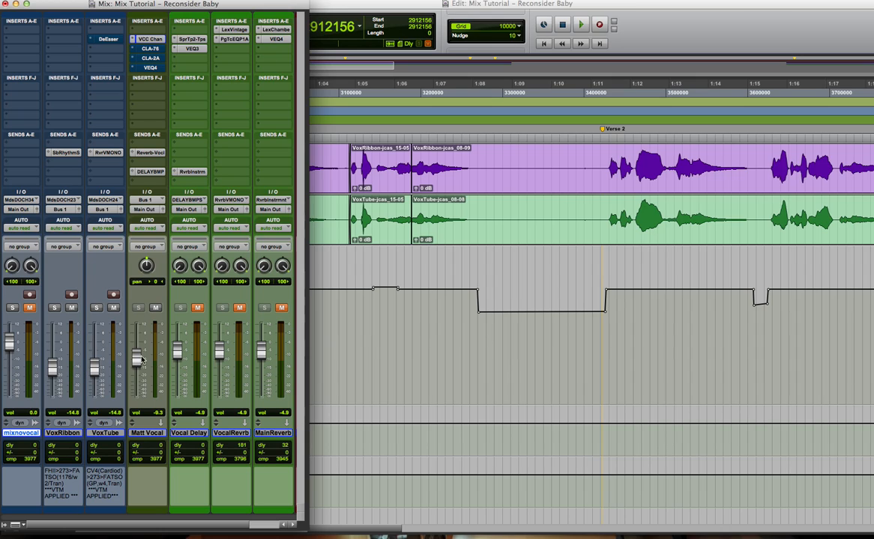
click(54, 307)
key(space)
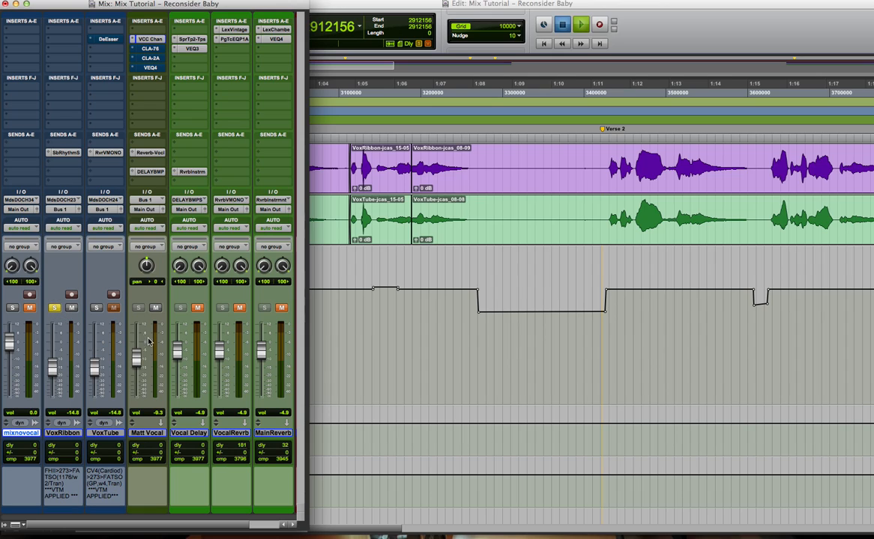
drag(137, 357, 139, 338)
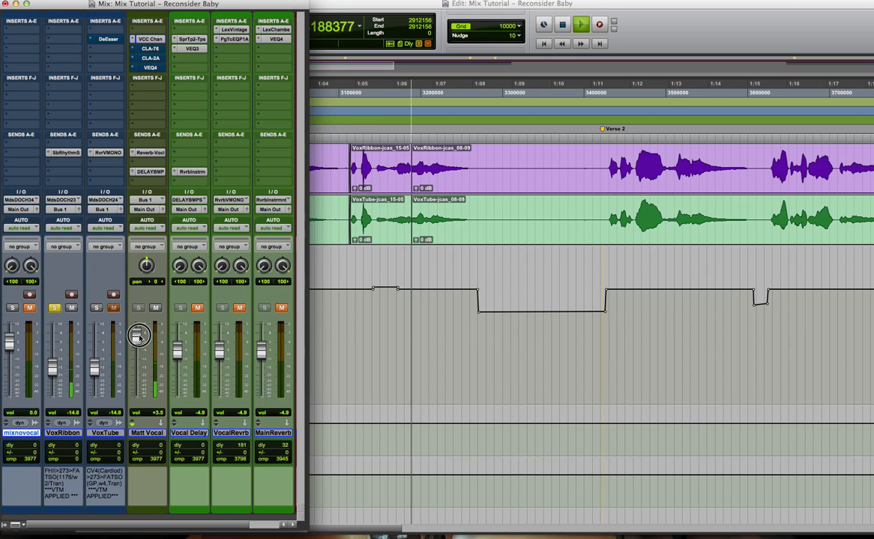
key(space)
- Solo the VoxTube track in place of VoxRibbon and audition it with the vocal bus fader raised
click(56, 309)
click(95, 308)
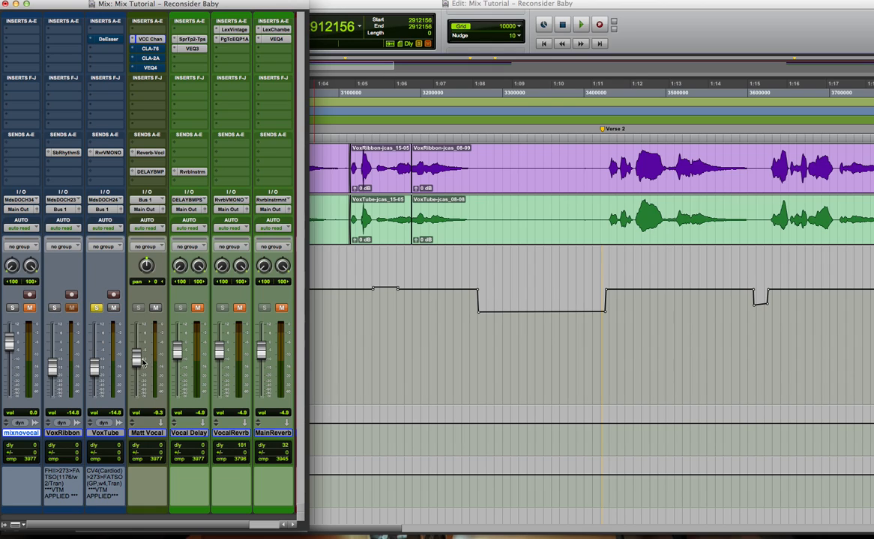
drag(138, 363, 138, 341)
key(space)
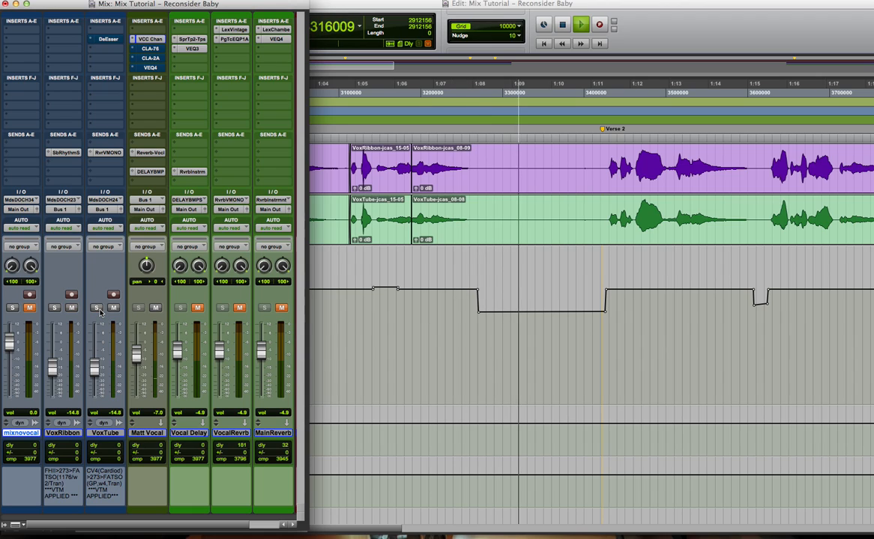
key(space)
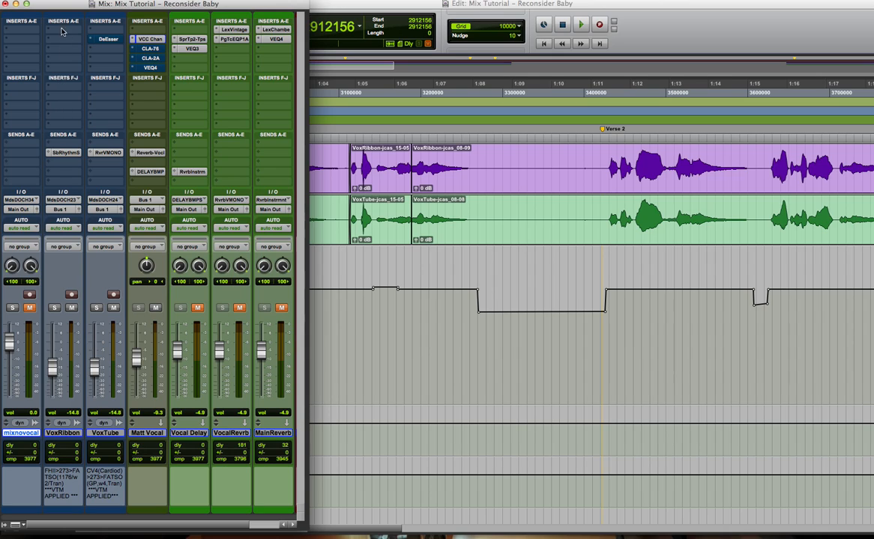
- View the VoxRibbon track's send b to the rhythm section bus and close its window
click(64, 152)
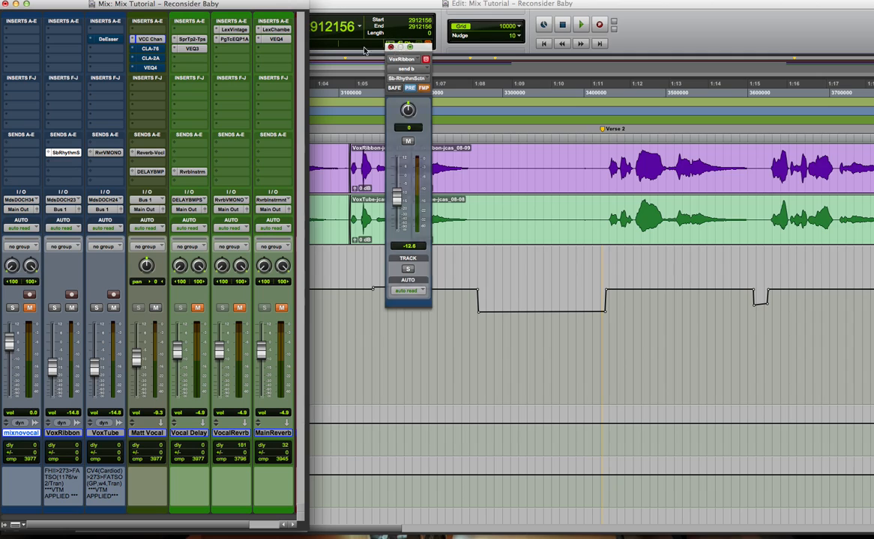
click(390, 48)
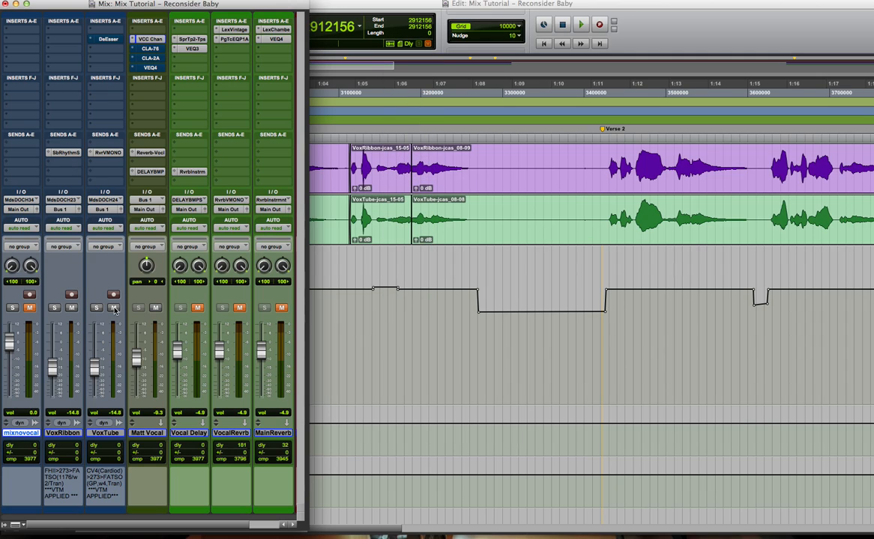
- Take the DeEsser on the VoxTube track out of bypass during playback, listen to the result, and close the plug-in
click(104, 39)
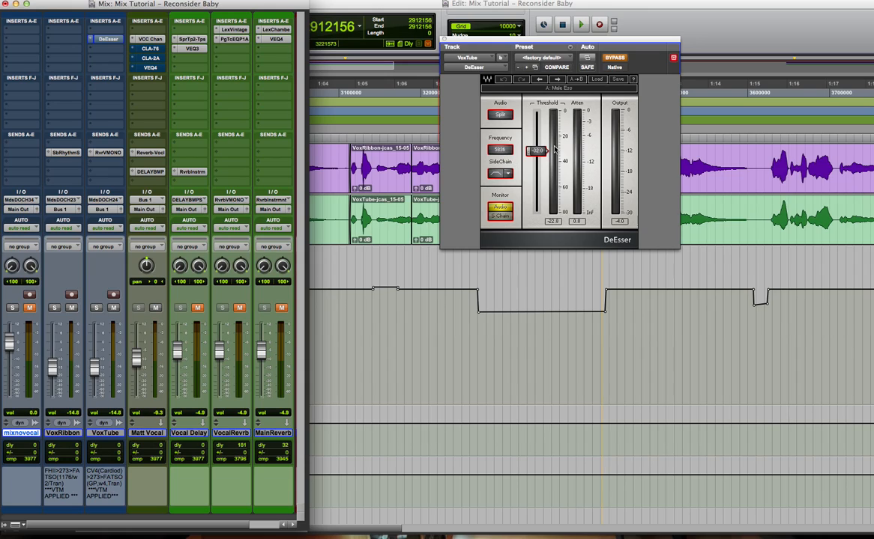
key(space)
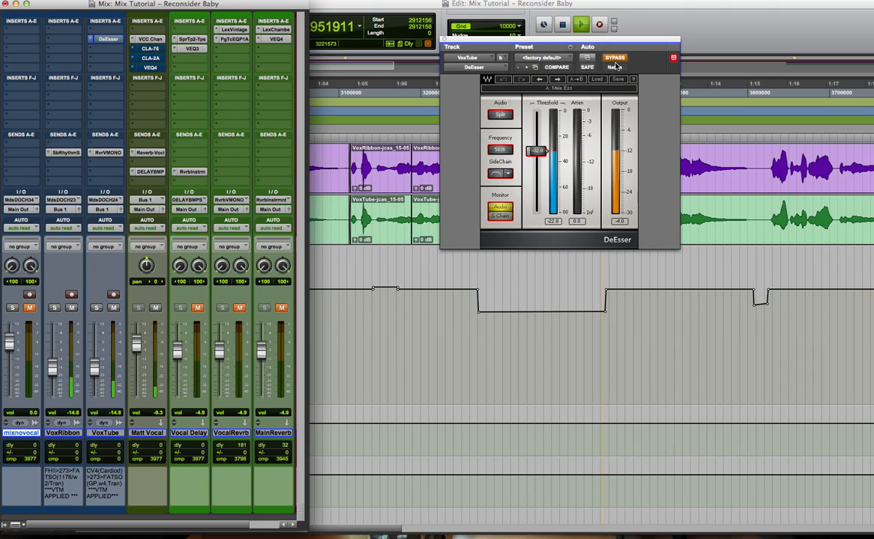
click(614, 58)
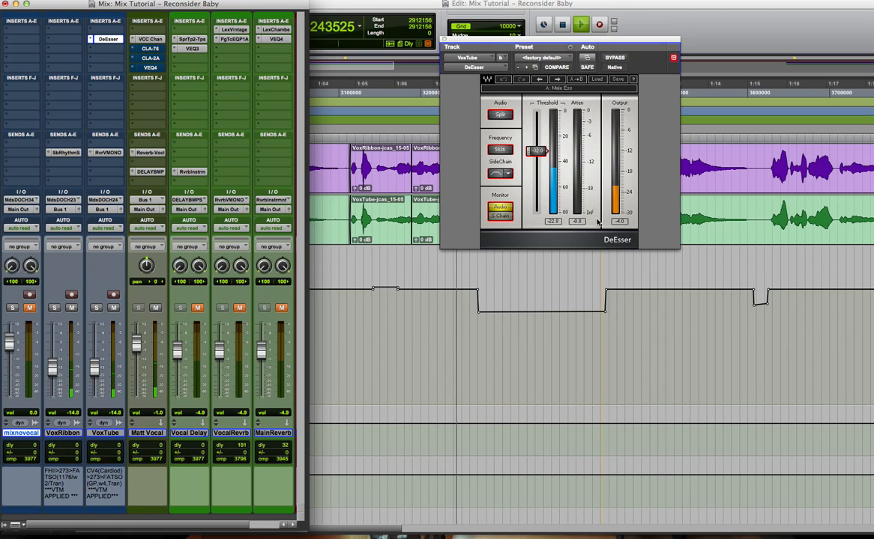
key(space)
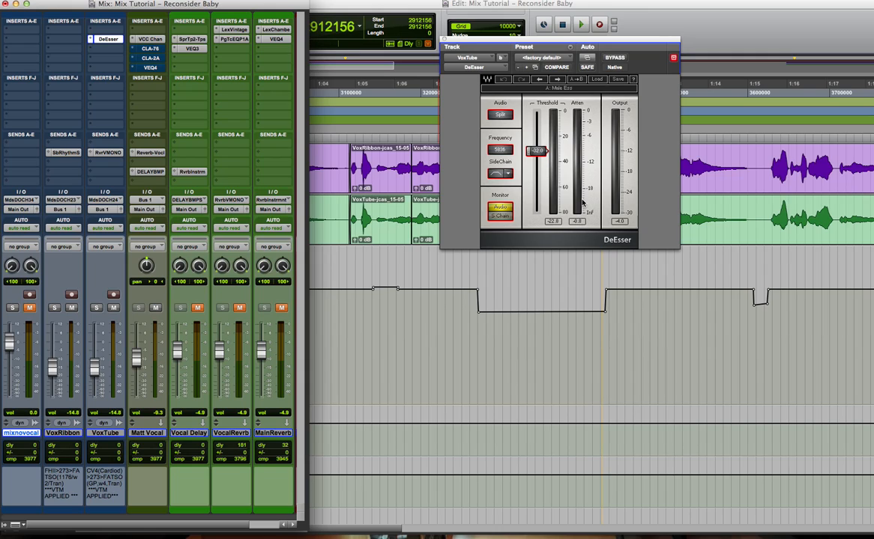
click(444, 39)
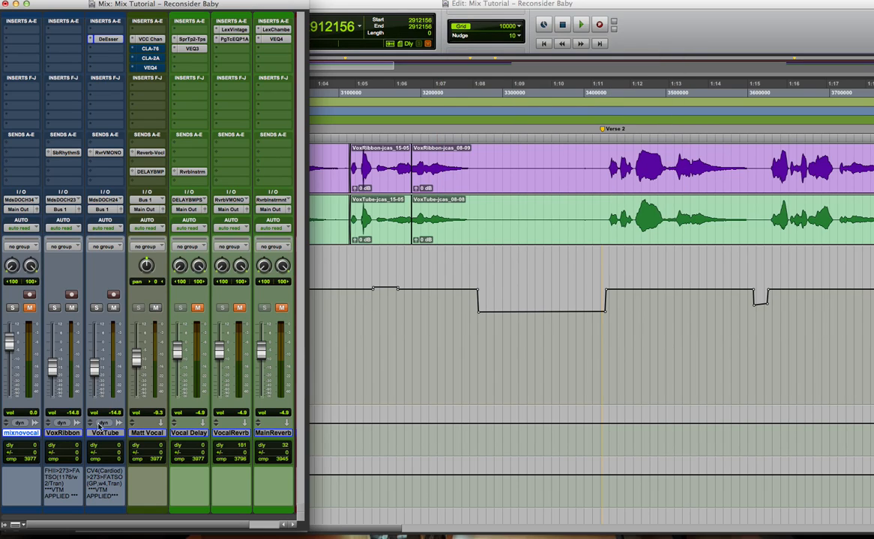
- Take the CLA-76 compressor on the vocal bus out of bypass, auditioning the vocal before and after
click(152, 49)
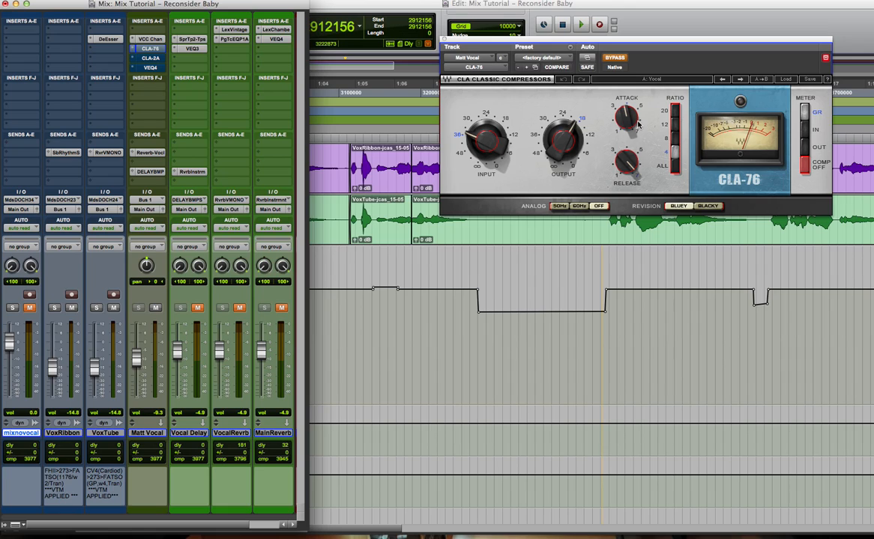
drag(651, 45, 599, 65)
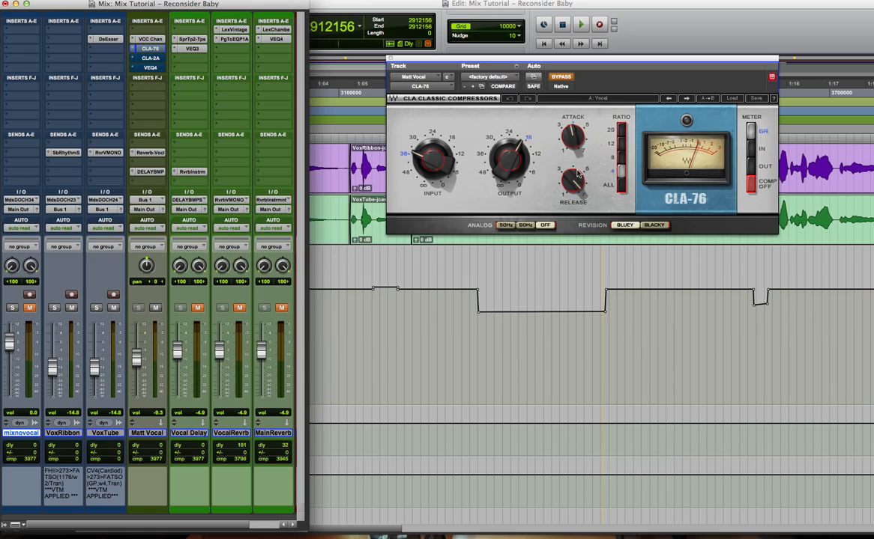
key(space)
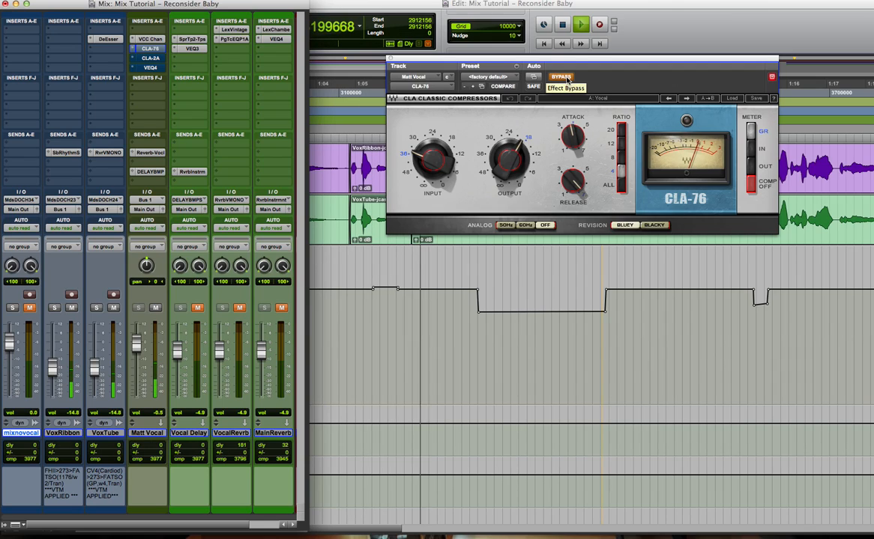
key(space)
click(561, 77)
key(space)
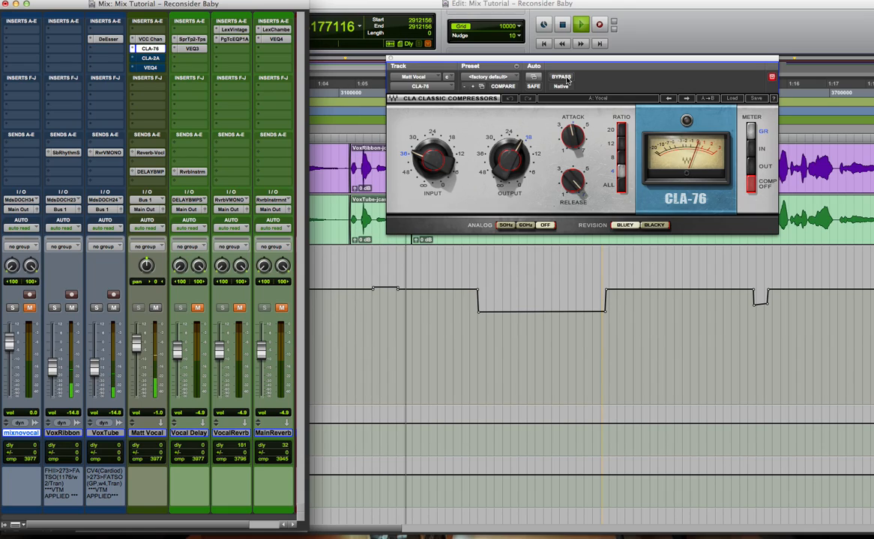
key(space)
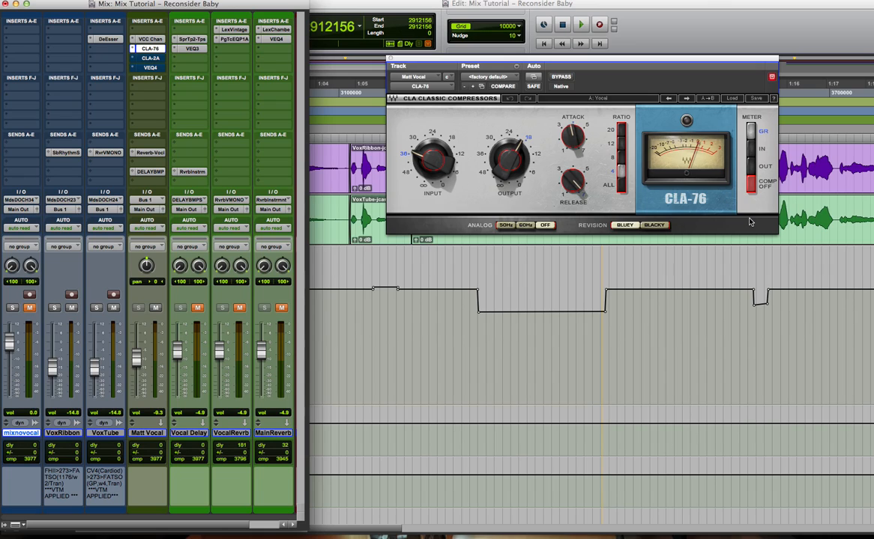
- Audition the vocal through the CLA-76 from sample 4396186, just before the phrase after 1:31, with the mixer in view
scroll(804, 188, right, 6)
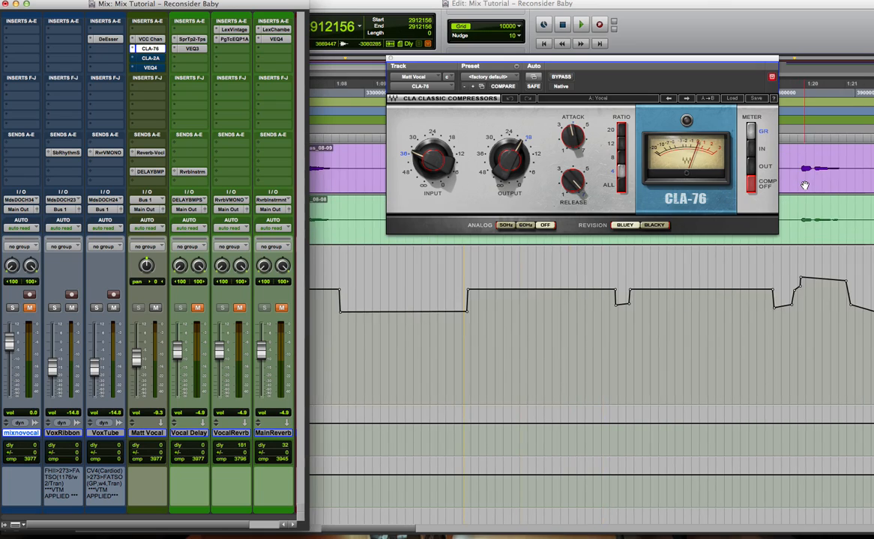
scroll(804, 185, left, 3)
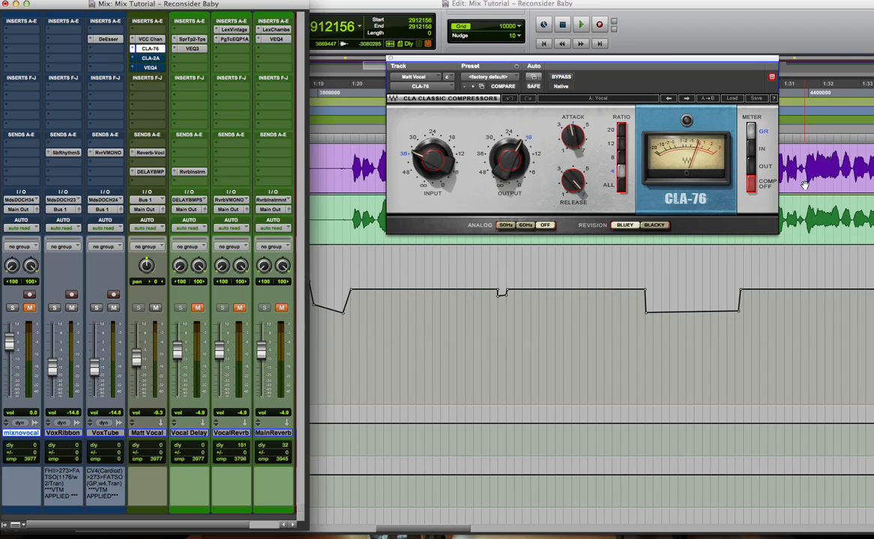
click(804, 161)
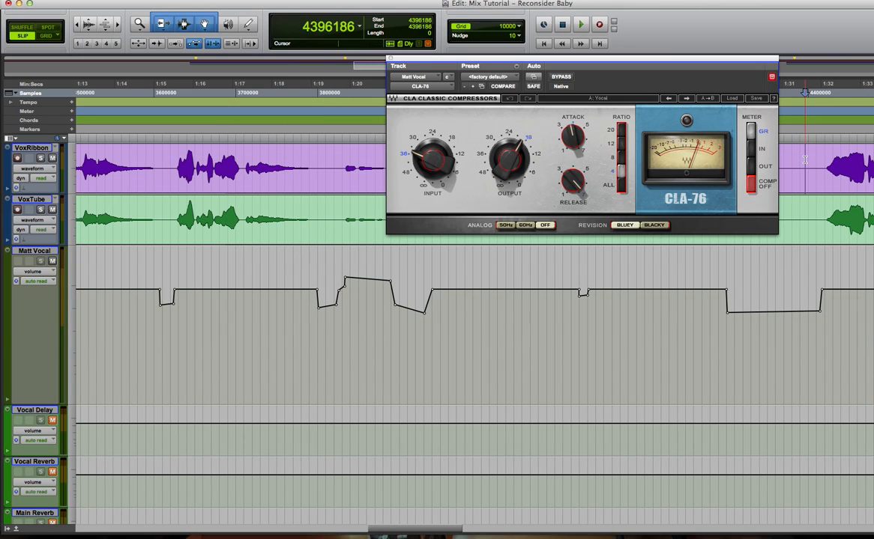
key(space)
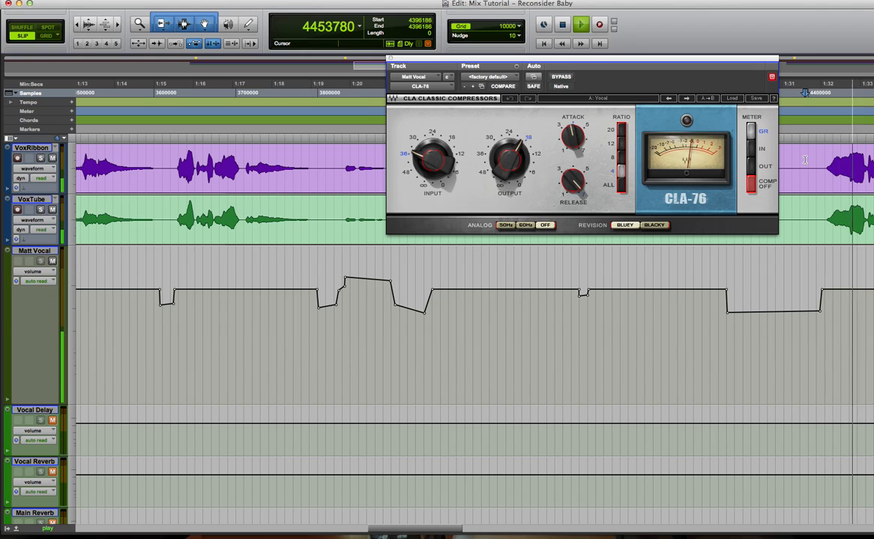
key(super+equal)
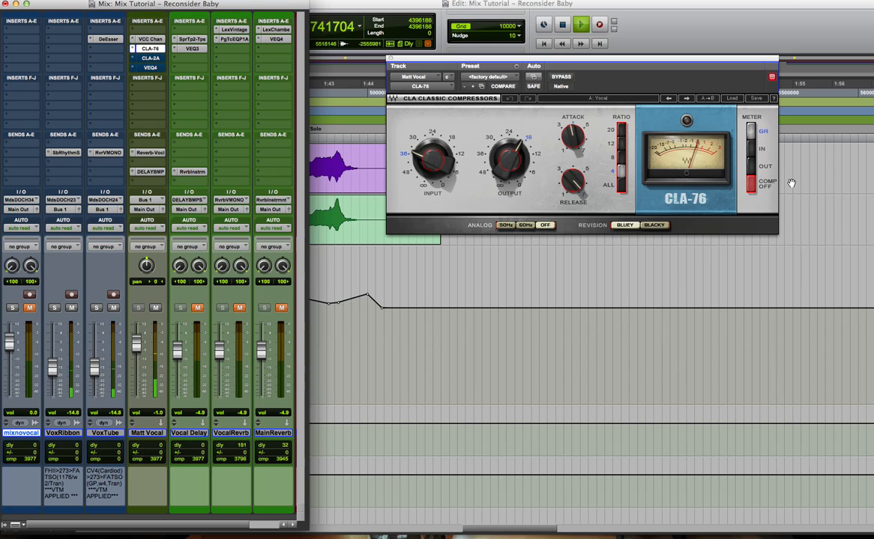
key(space)
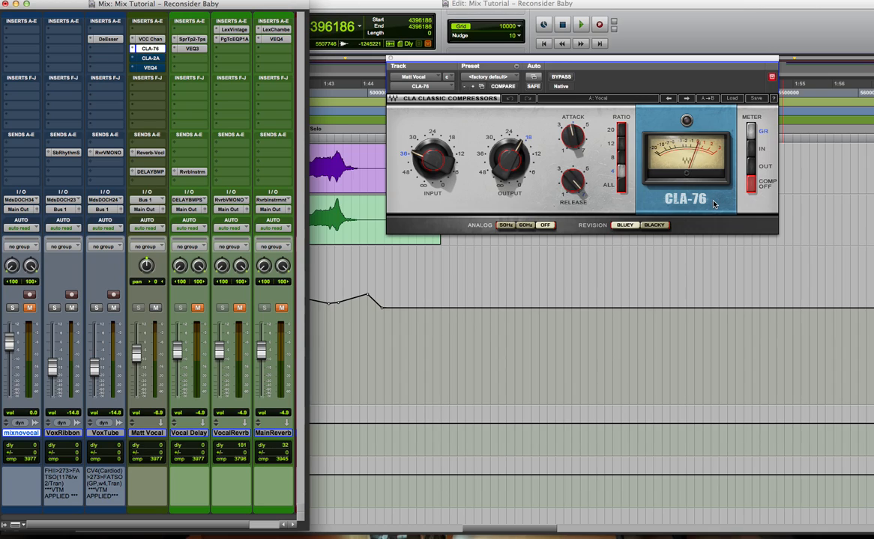
- Replace the CLA-76 window with the vocal bus's CLA-2A, take the CLA-2A out of bypass, and audition it
click(391, 58)
click(150, 58)
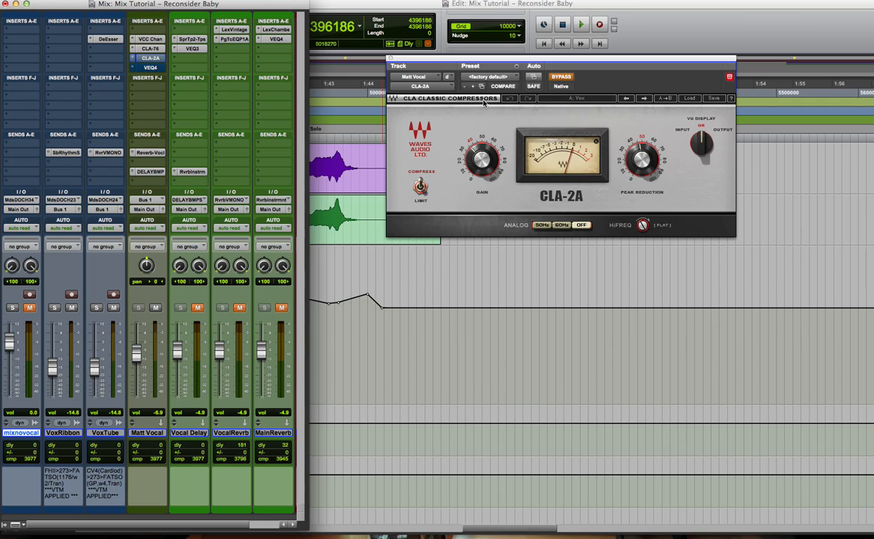
click(560, 77)
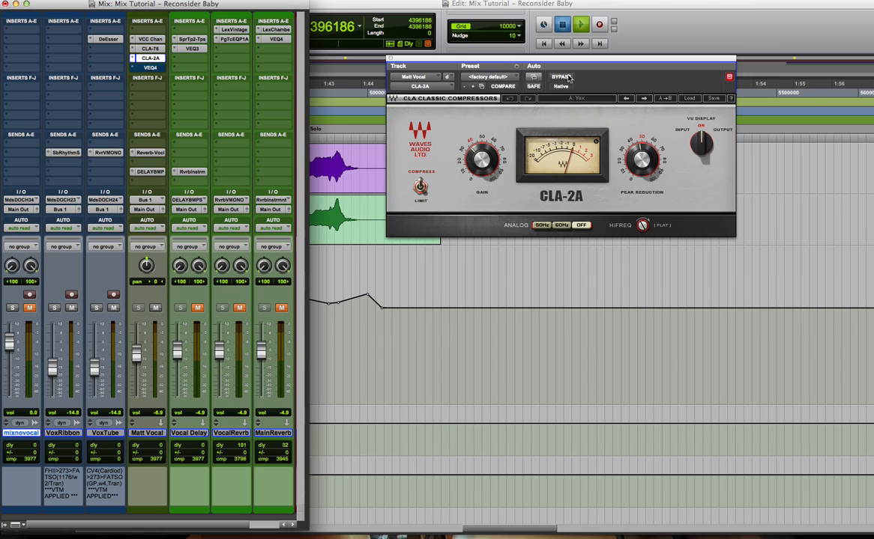
key(space)
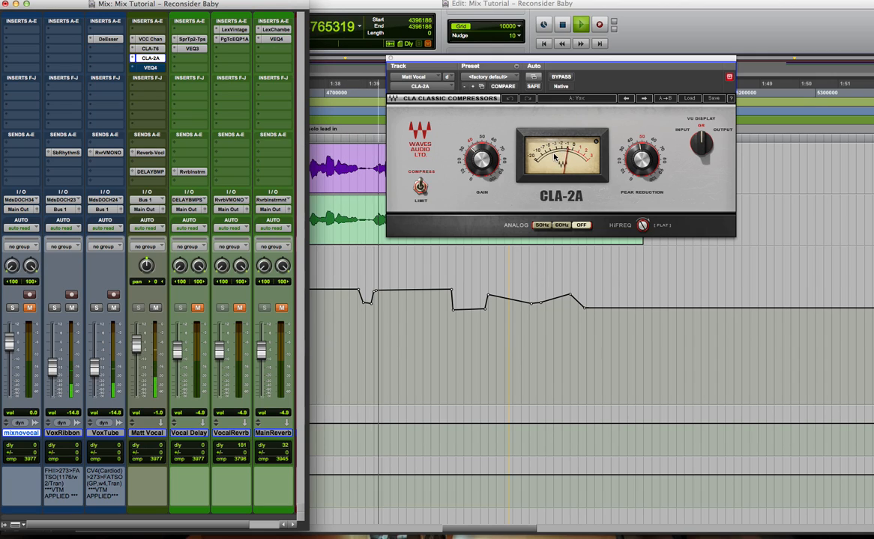
key(space)
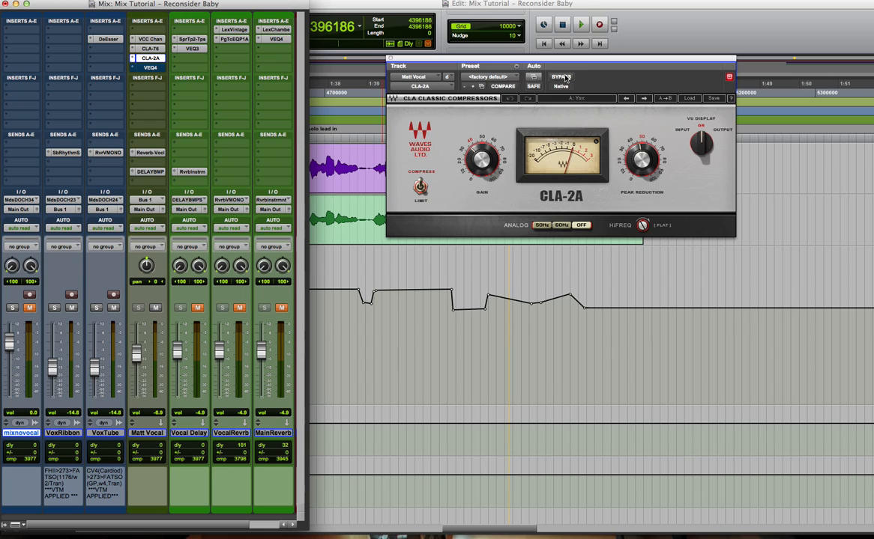
- Compare the vocal with the CLA-2A bypassed and active during playback, leaving the compressor active
key(space)
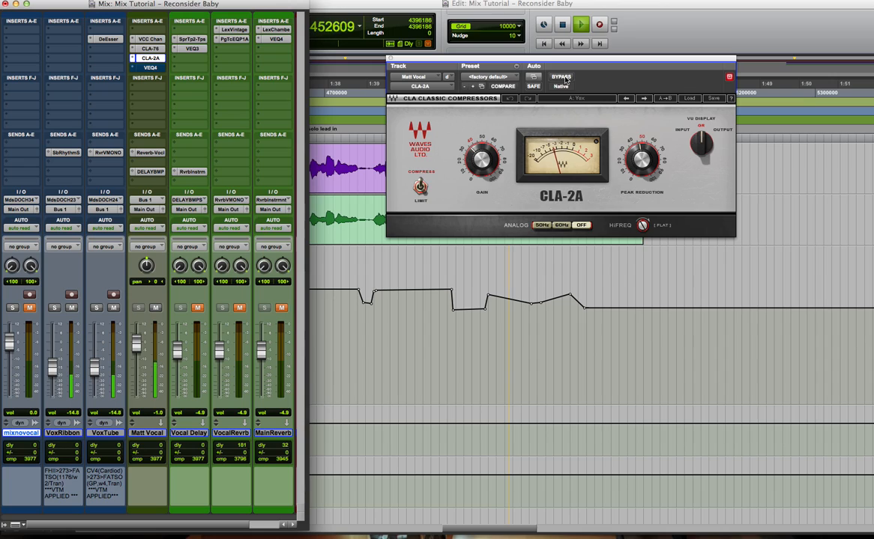
click(564, 79)
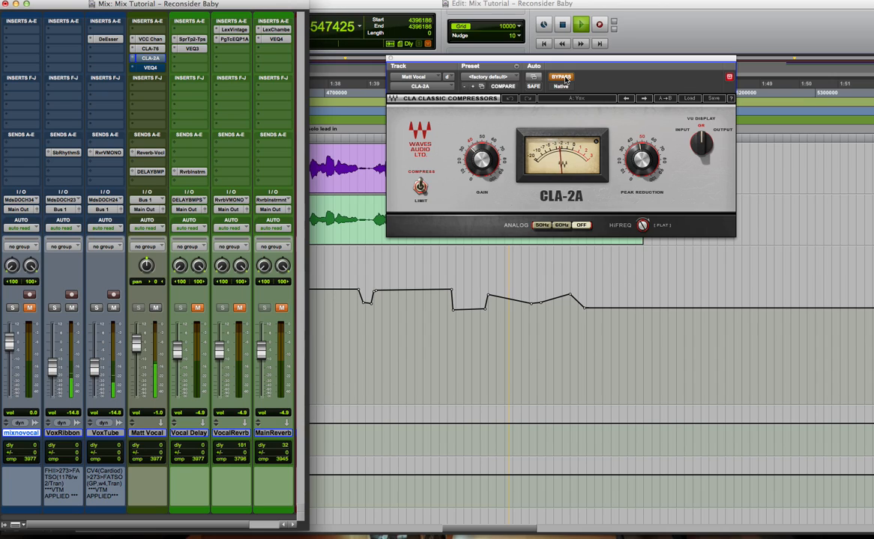
click(563, 78)
click(562, 78)
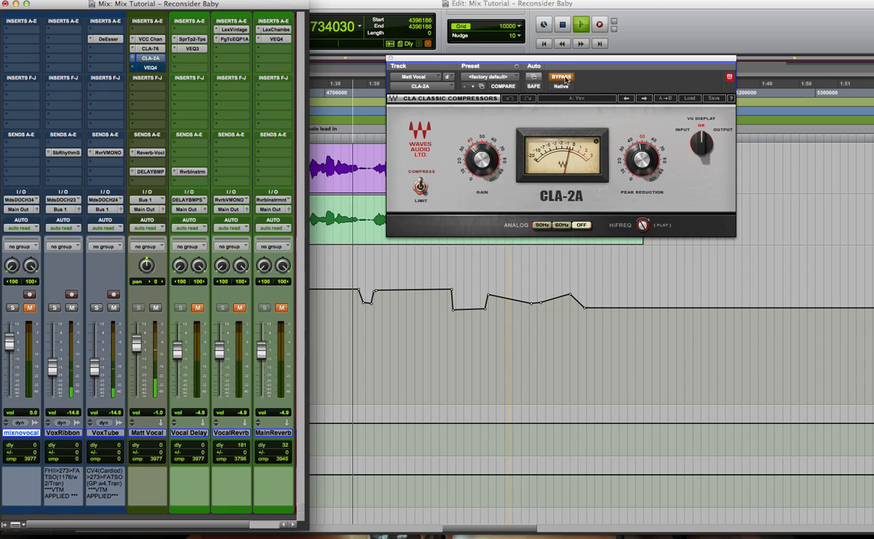
click(562, 78)
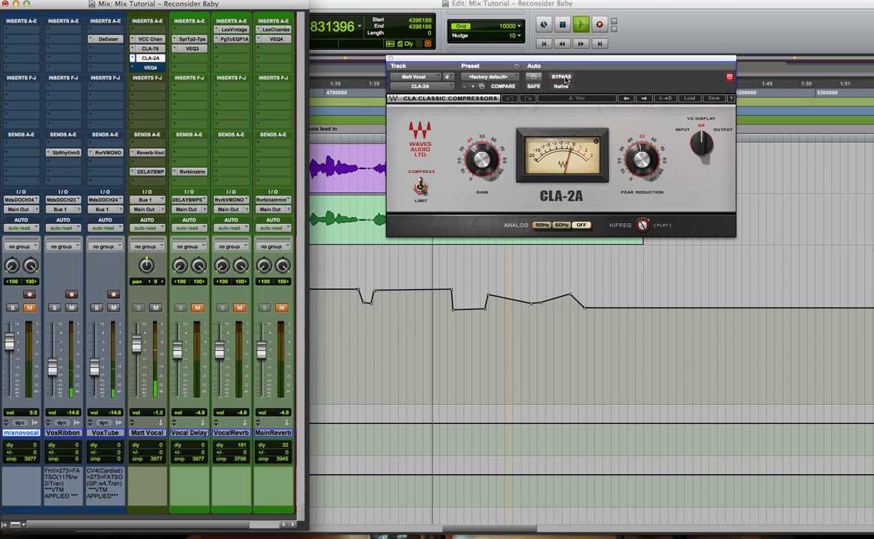
key(space)
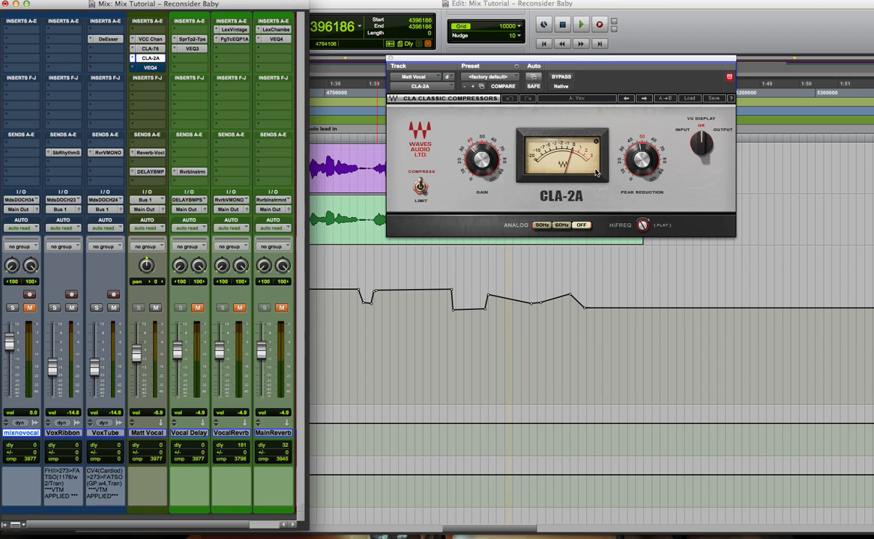
- Hide the mixer and audition the vocal from sample 2947908, just before the phrase after 1:01
key(super+equal)
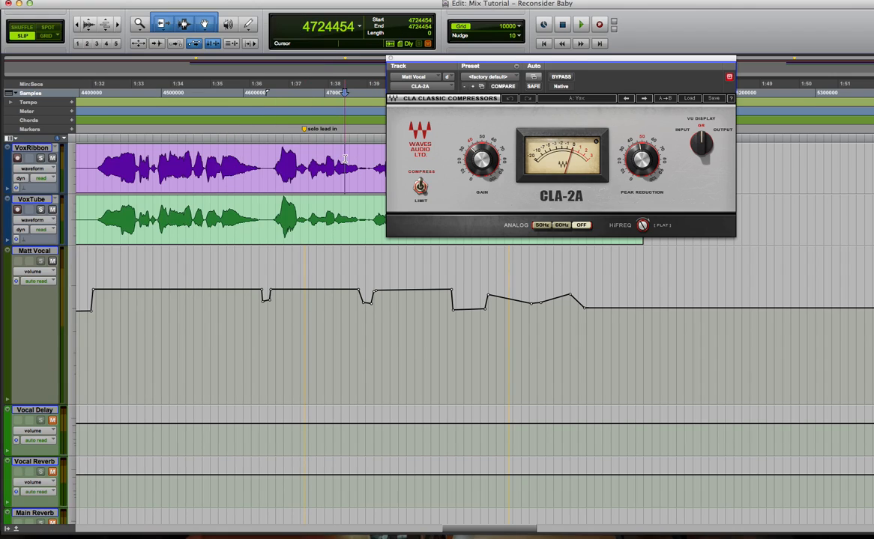
scroll(344, 159, left, 10)
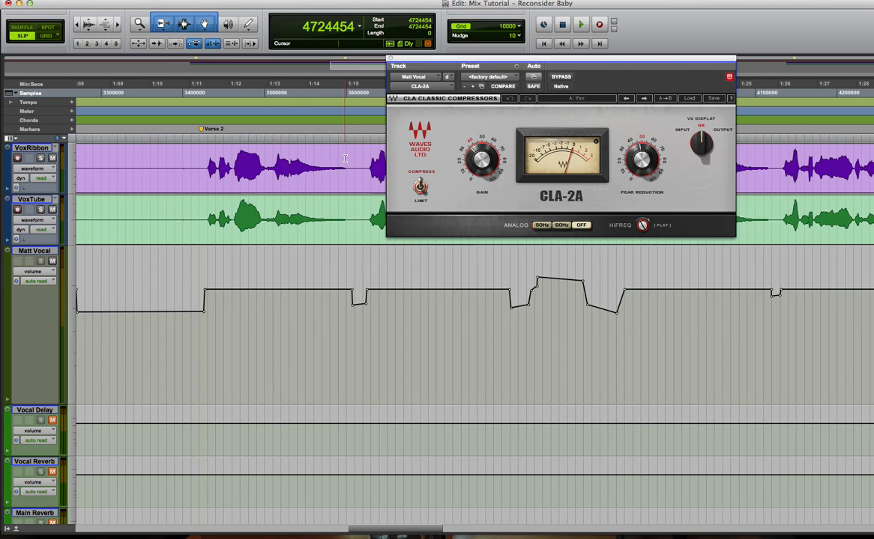
scroll(330, 159, left, 4)
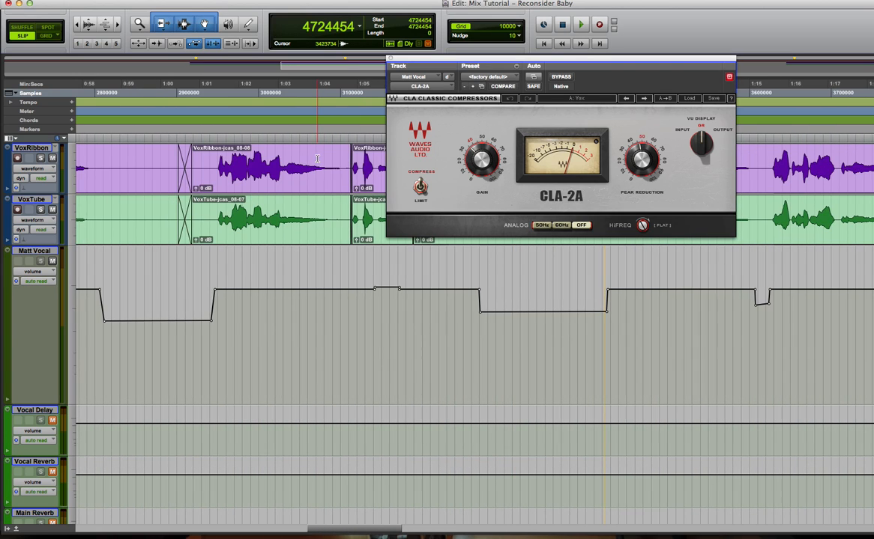
scroll(317, 159, right, 3)
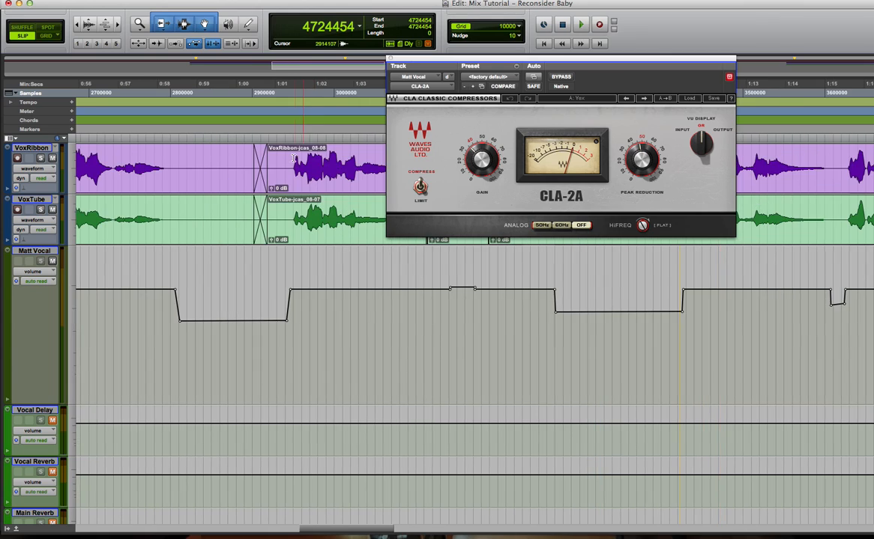
scroll(287, 157, right, 3)
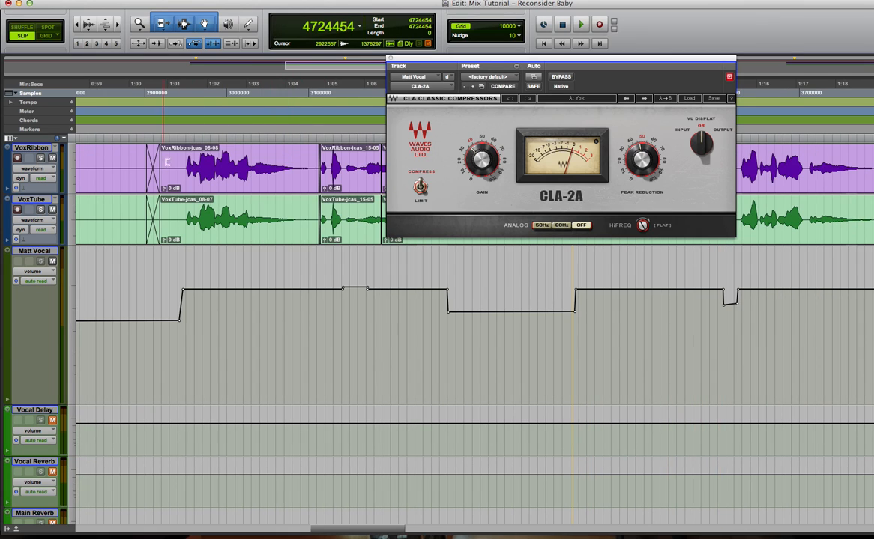
click(183, 163)
key(space)
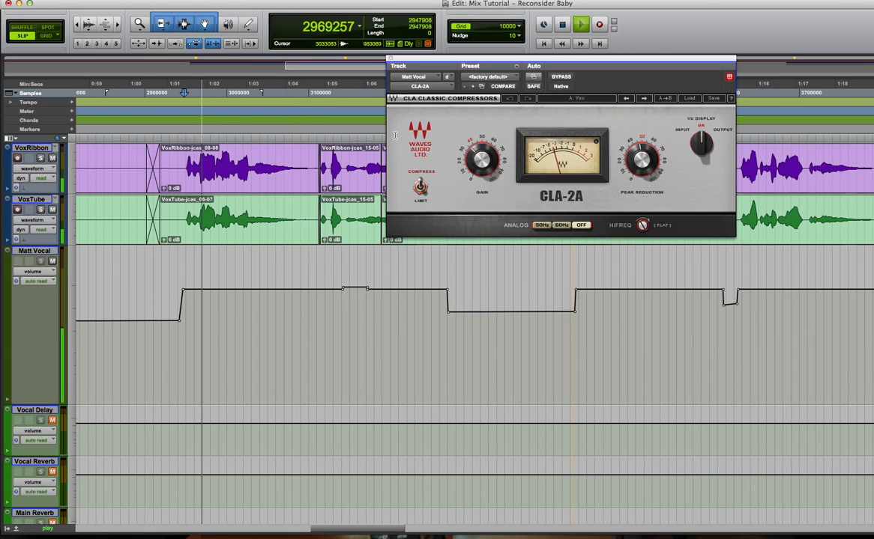
key(space)
- Compare the same vocal phrase with the CLA-2A bypassed and active during playback, leaving the compressor active
click(561, 77)
key(space)
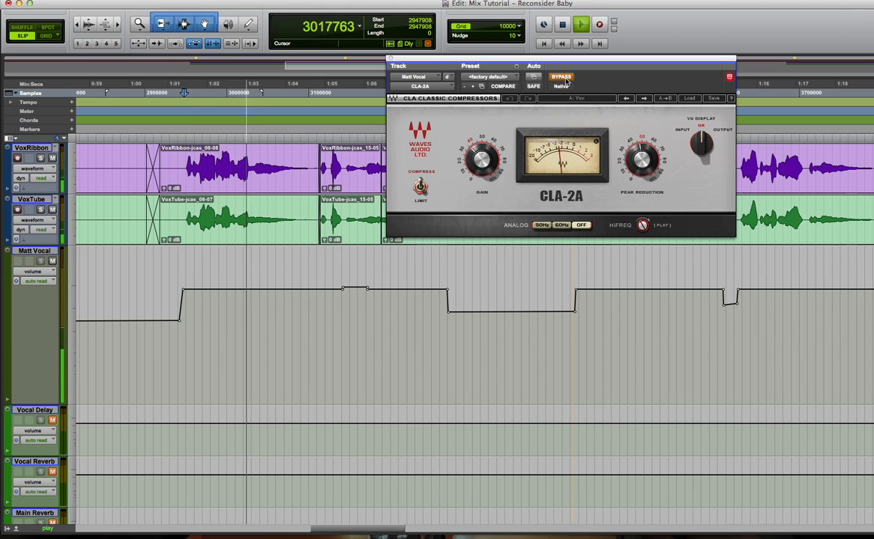
click(564, 78)
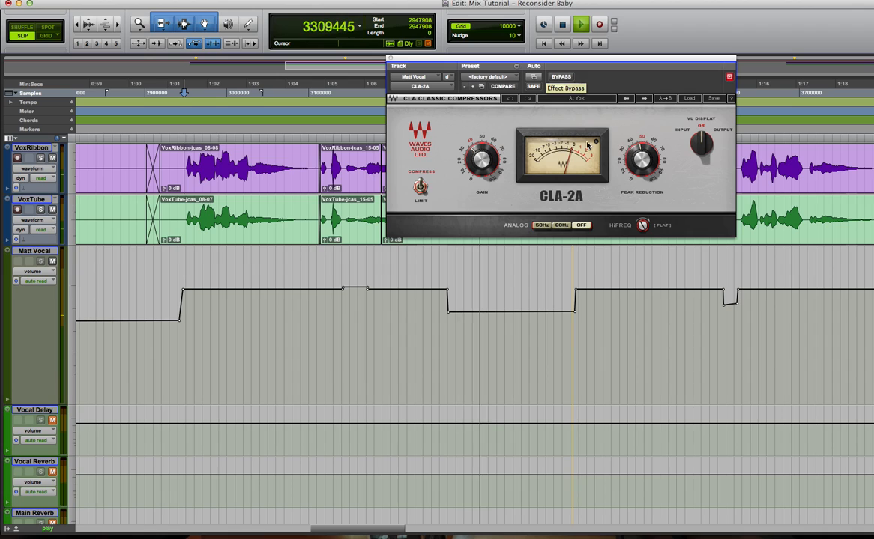
key(space)
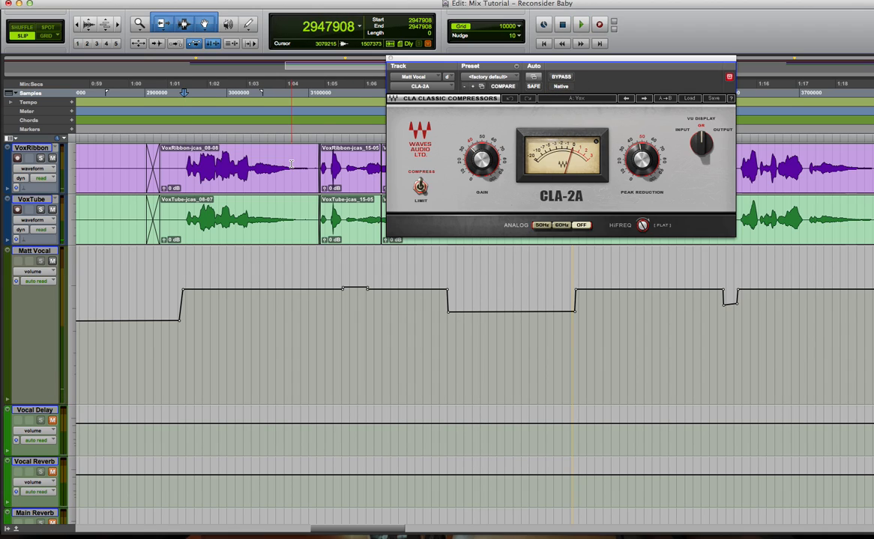
- Bring back the mixer, open the vocal bus's VEQ4 equalizer, and examine its LF and HMF bands
scroll(291, 163, left, 3)
scroll(291, 163, left, 3)
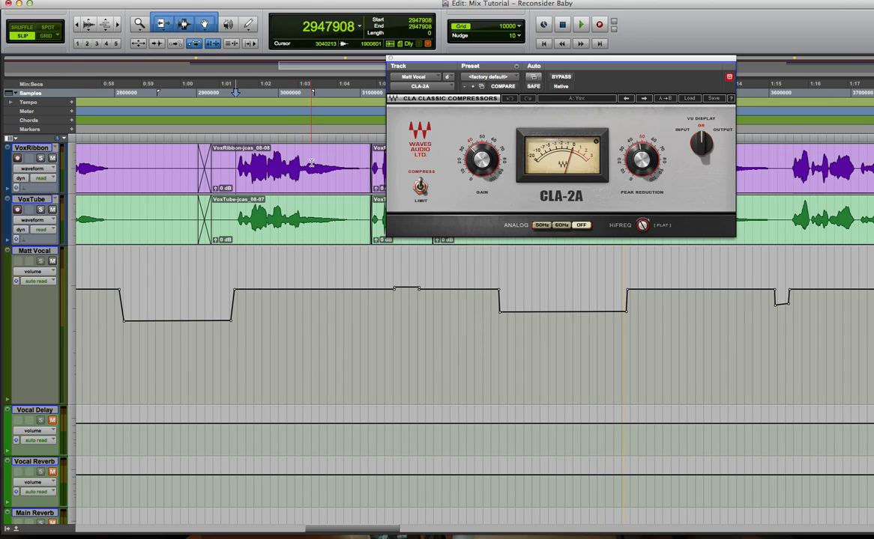
key(super+equal)
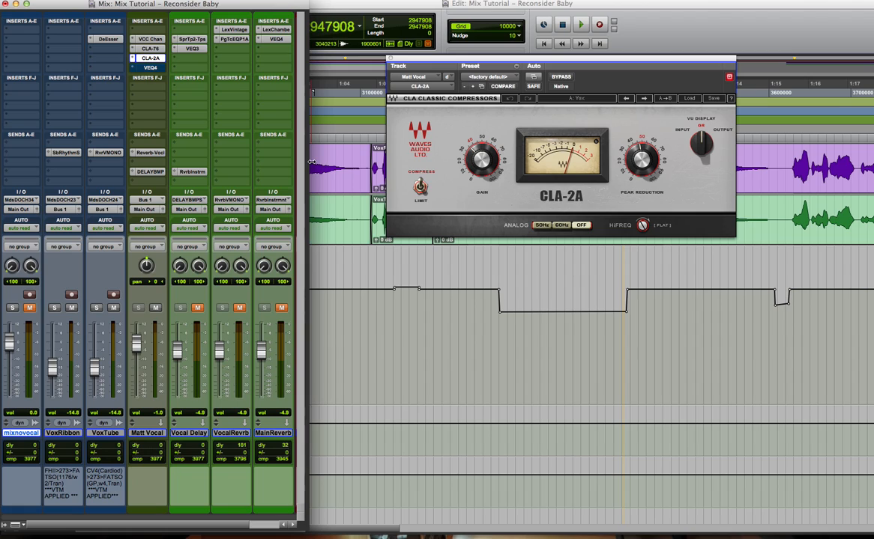
click(150, 68)
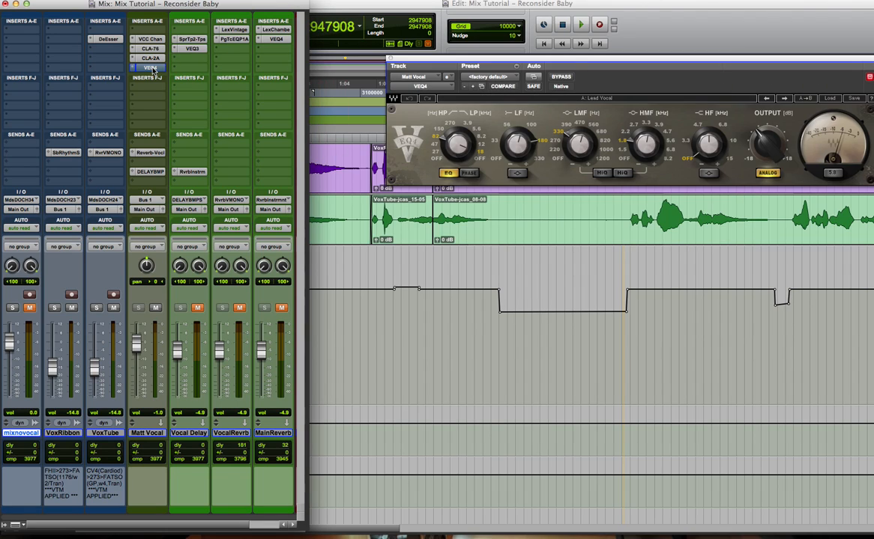
drag(504, 59, 483, 66)
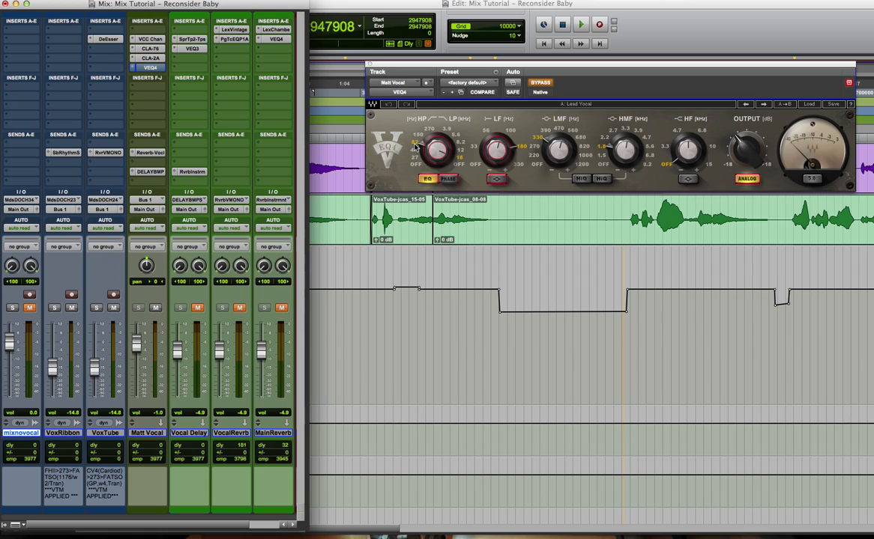
click(500, 150)
drag(500, 151, 500, 145)
mouse_move(636, 157)
click(626, 148)
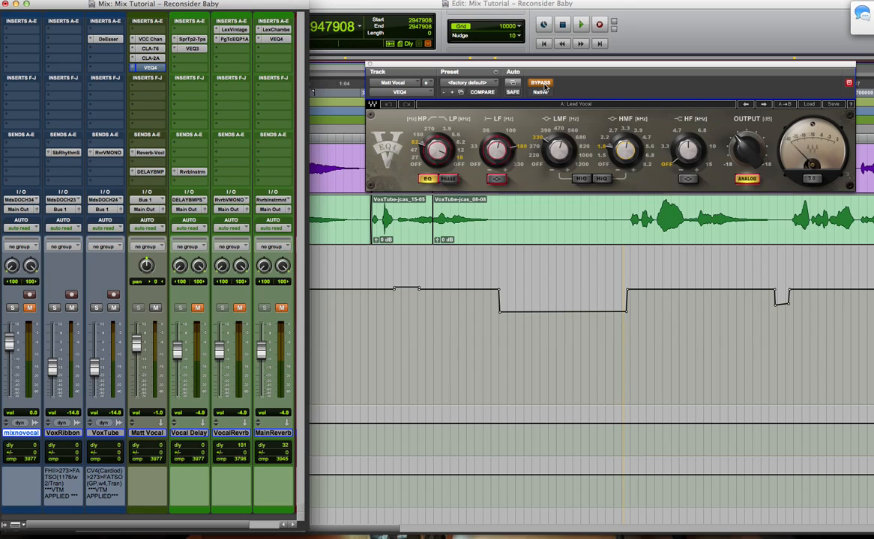
- Compare the vocal with the VEQ4 bypassed and active during playback, leave it bypassed, and close its window
key(space)
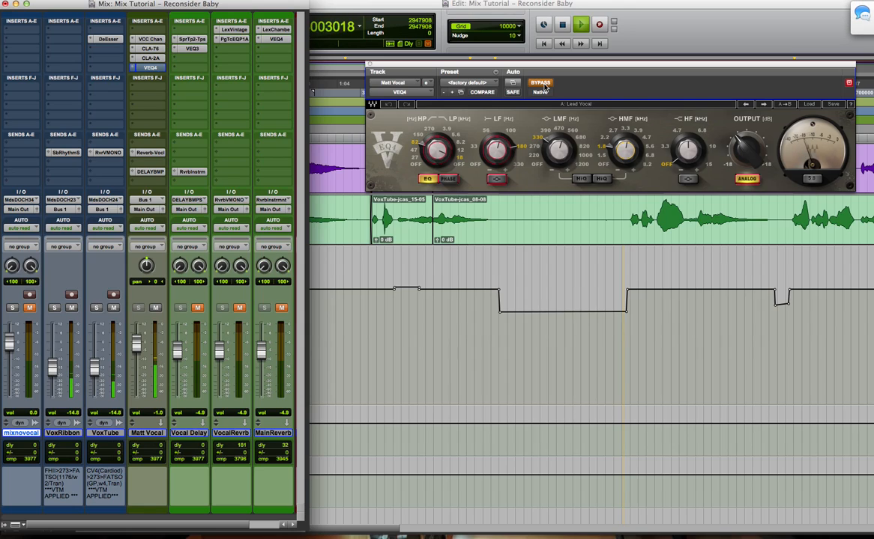
click(545, 85)
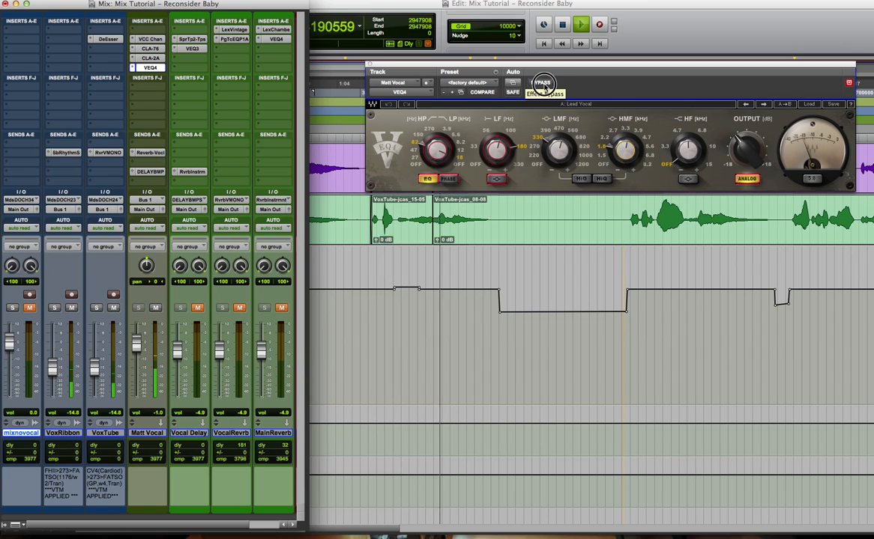
click(542, 83)
key(space)
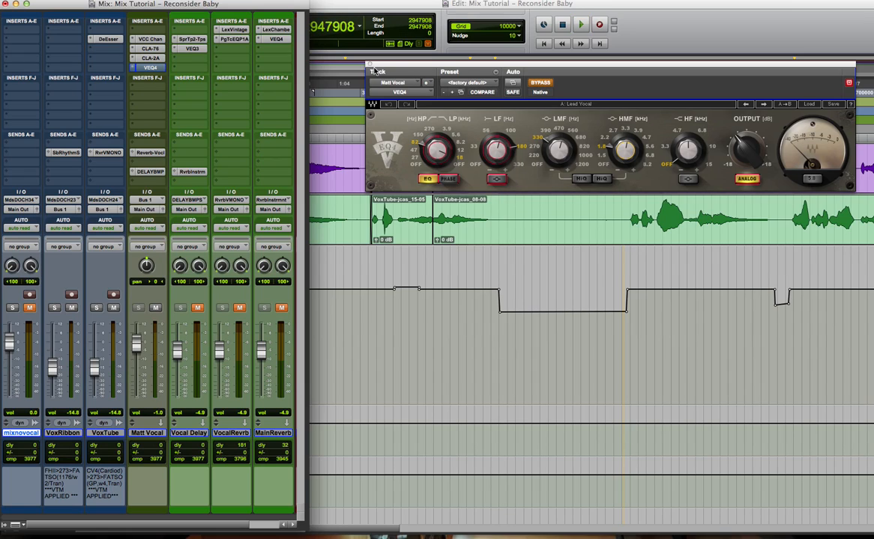
click(369, 65)
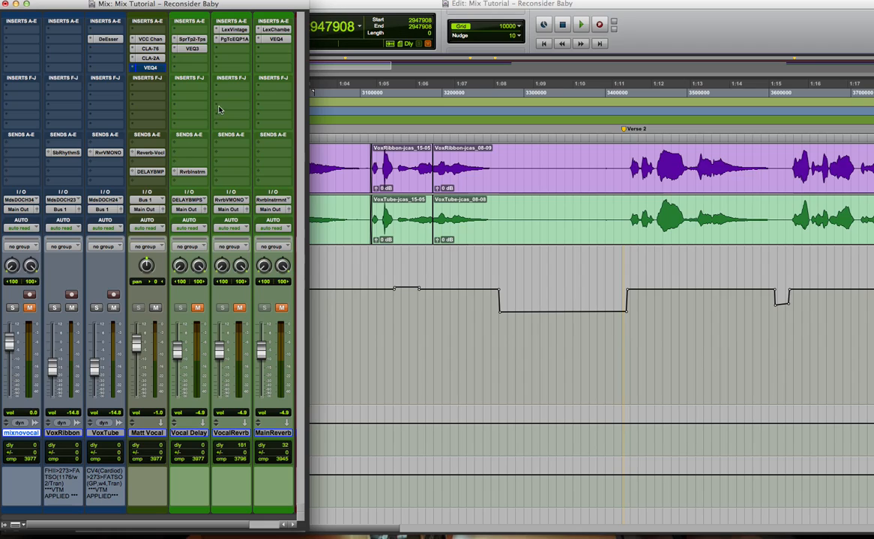
- Inspect the vocal bus's Reverb - Vocal send and VoxTube's Rvrb-Vcl-MONO send, closing the send window when done
click(150, 153)
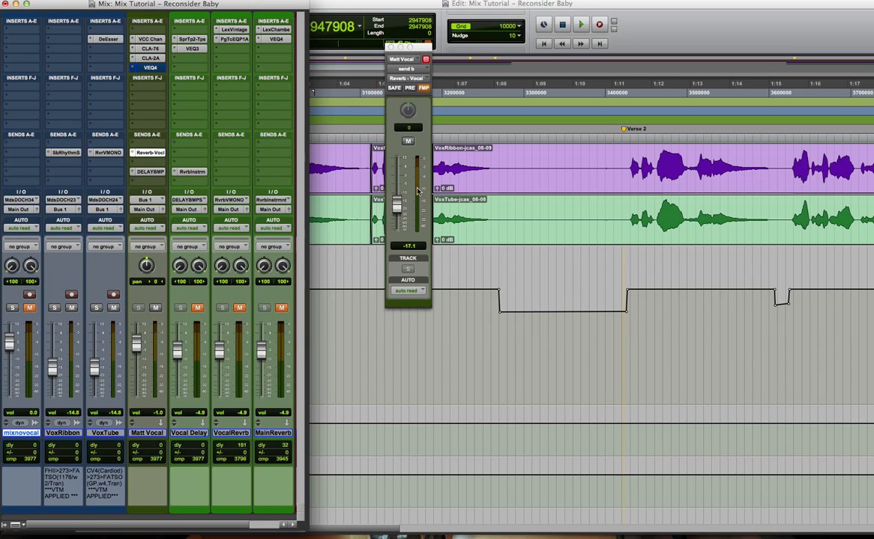
click(109, 154)
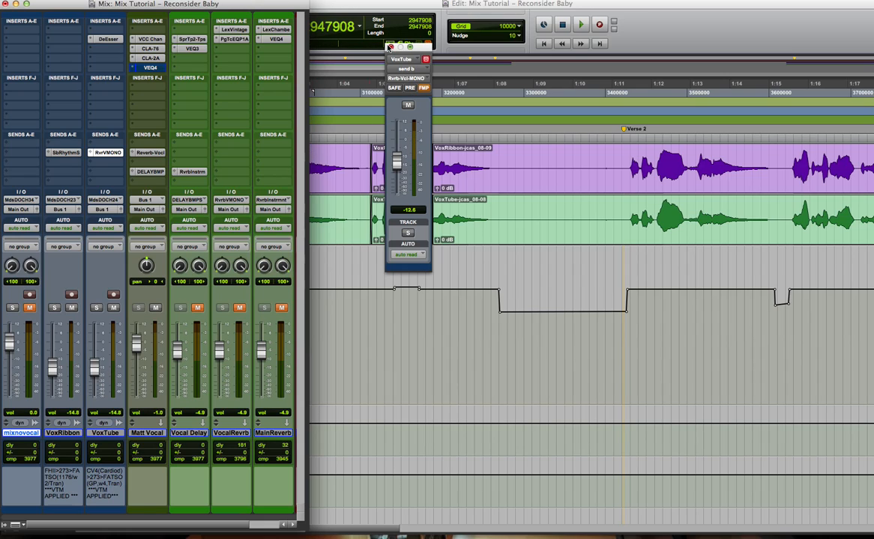
click(390, 47)
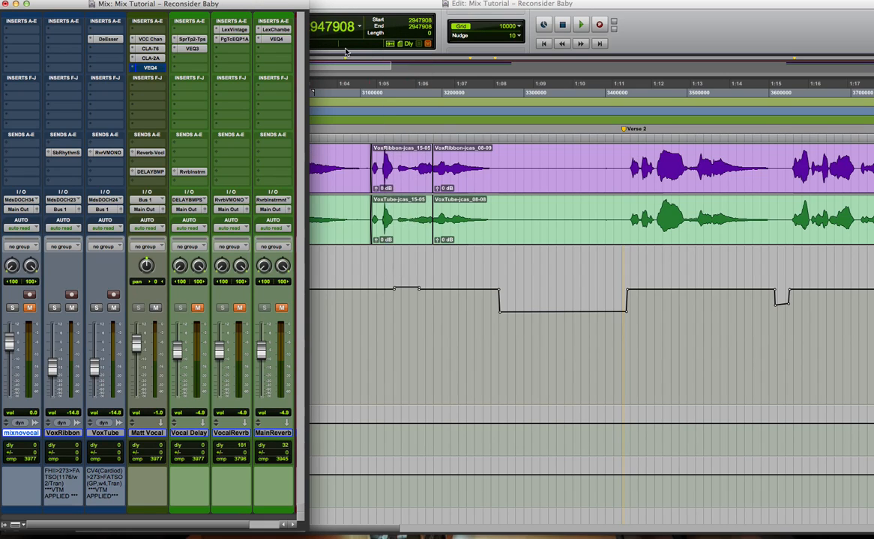
- Open the Vocal Reverb track's Lexicon Vintage Plate and audition the vocal with the track unmuted
click(233, 29)
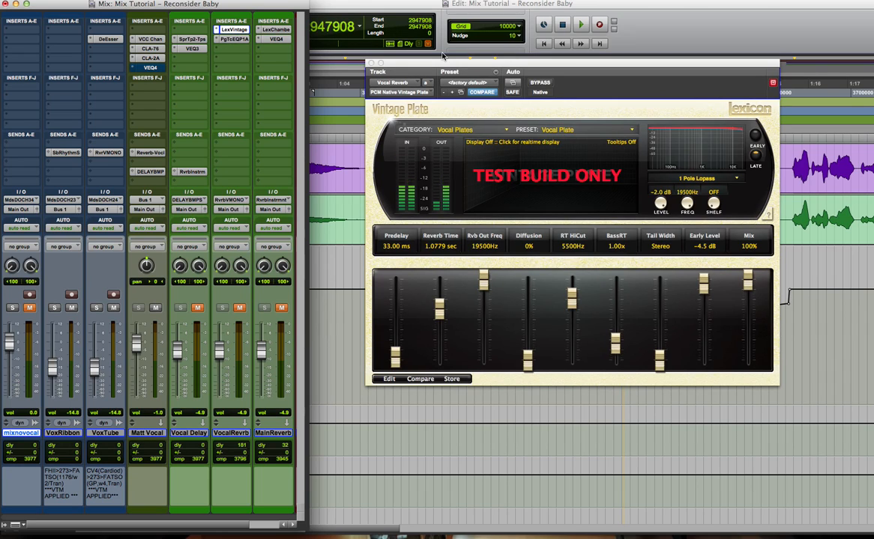
drag(464, 65, 451, 36)
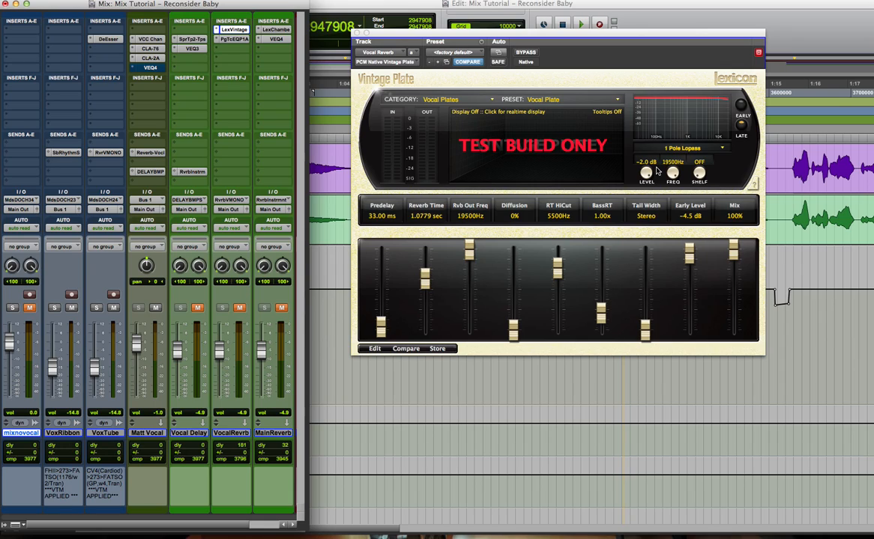
click(239, 308)
click(238, 308)
key(space)
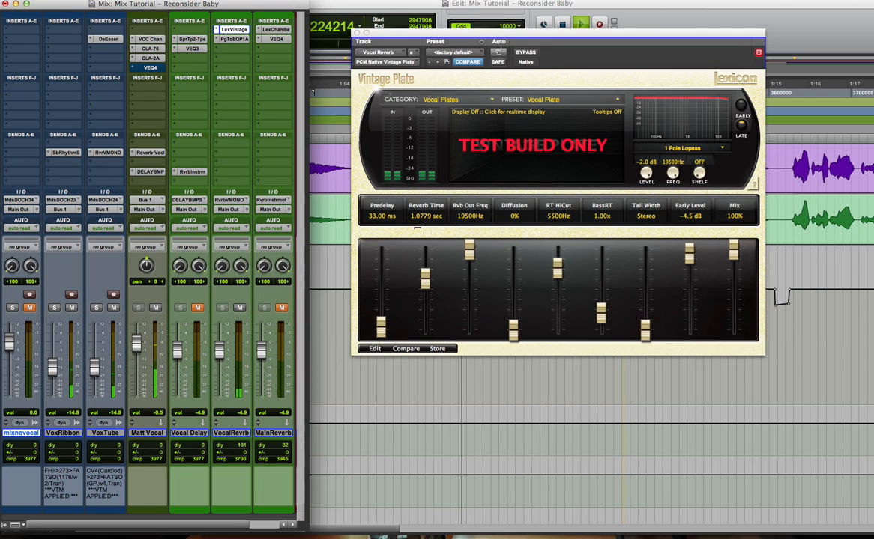
key(space)
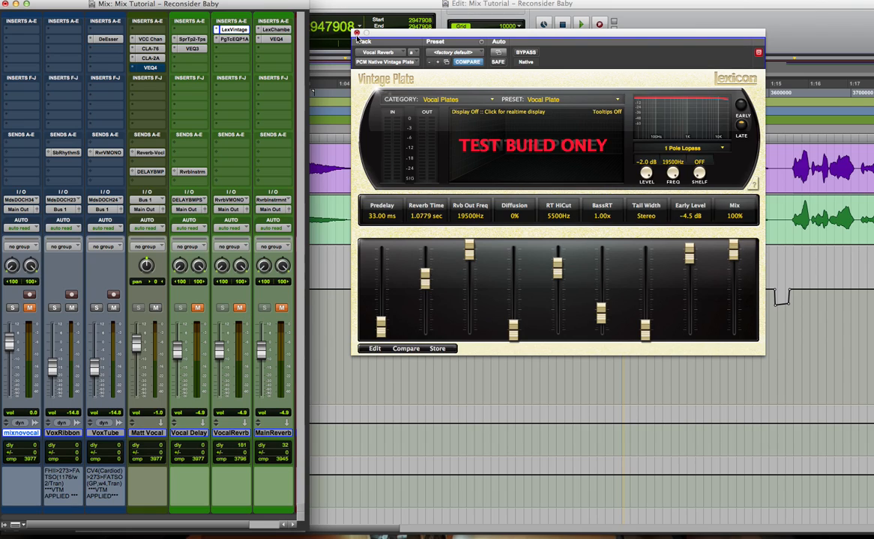
- Replace the Vintage Plate window with Vocal Reverb's PuigTec EQP1A, examine its high-frequency boost and attenuation, and close it
click(226, 30)
click(232, 39)
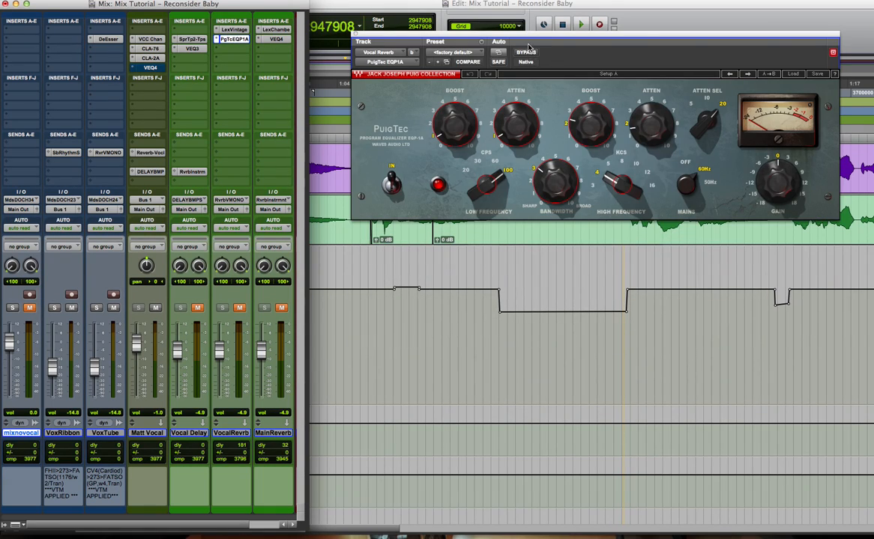
drag(527, 42, 559, 69)
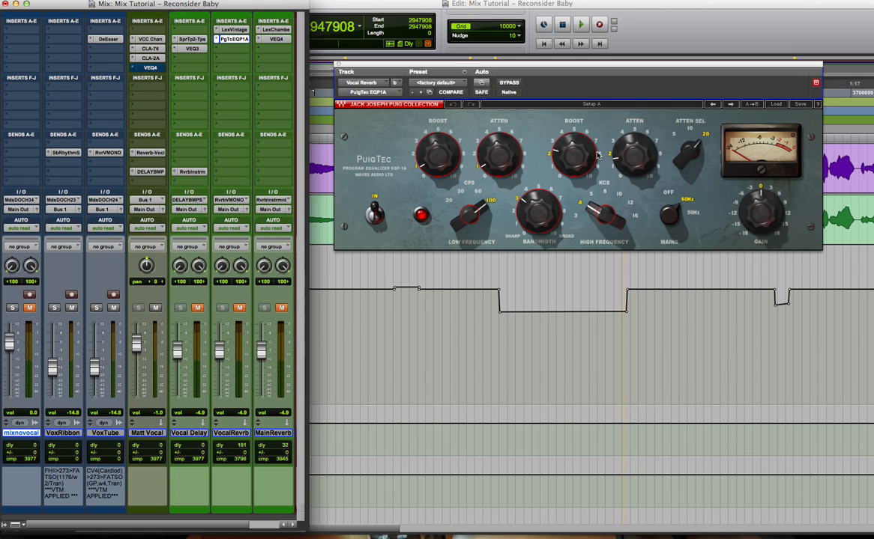
mouse_move(571, 171)
mouse_move(641, 162)
click(337, 66)
- Unmute Vocal Reverb and Vocal Delay and audition them with the vocal, muting Vocal Reverb again during playback
click(238, 308)
click(196, 308)
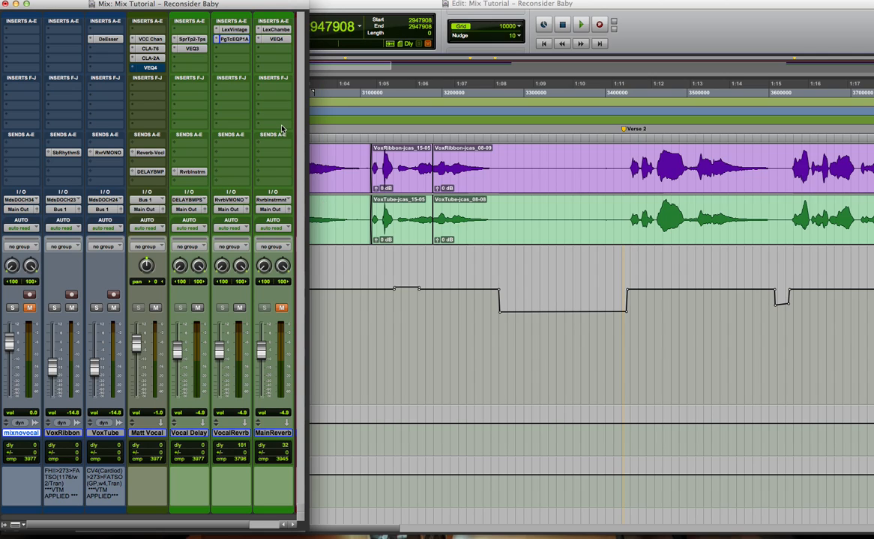
key(space)
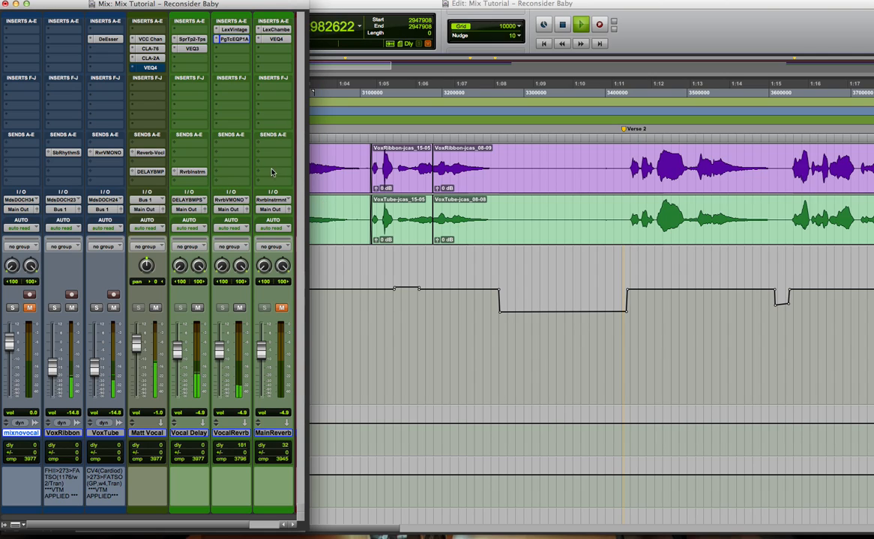
click(239, 308)
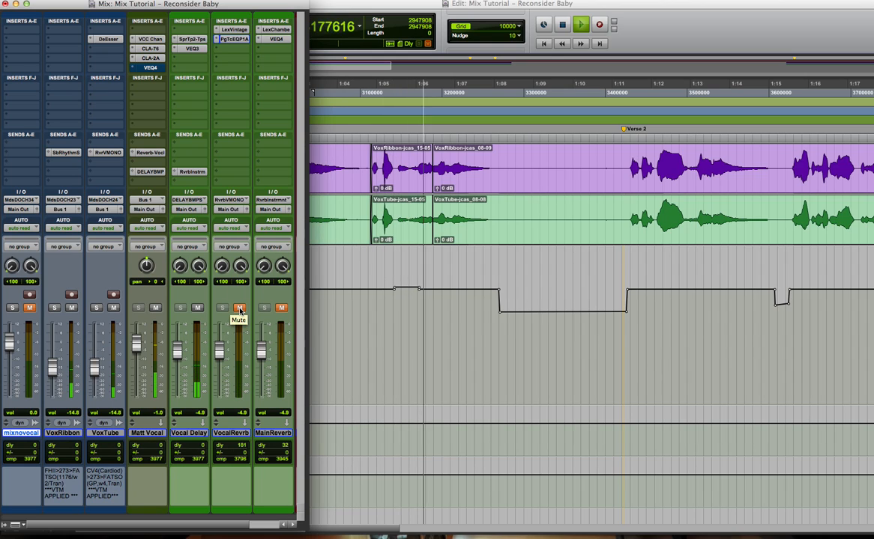
key(space)
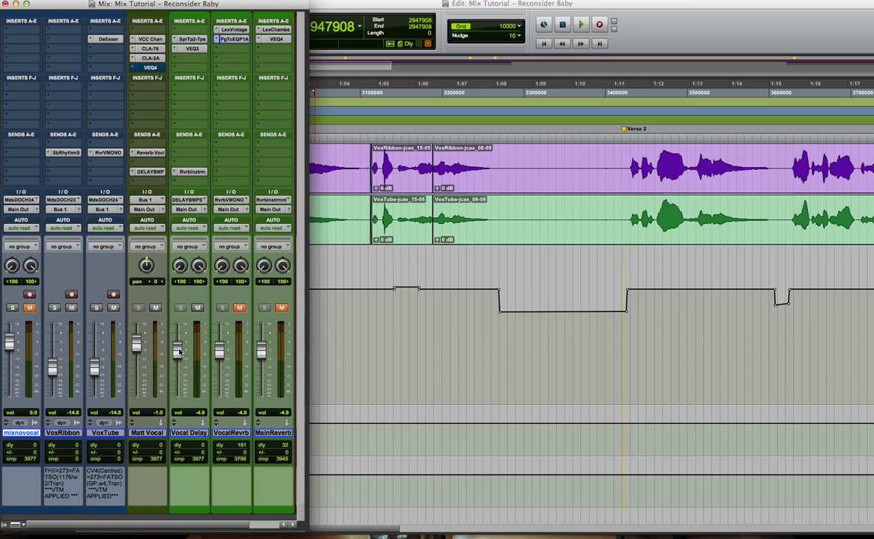
- Raise the Vocal Delay fader to +0.7 dB to audition a louder delay, and return it to -4.9 dB
drag(179, 351, 180, 341)
key(space)
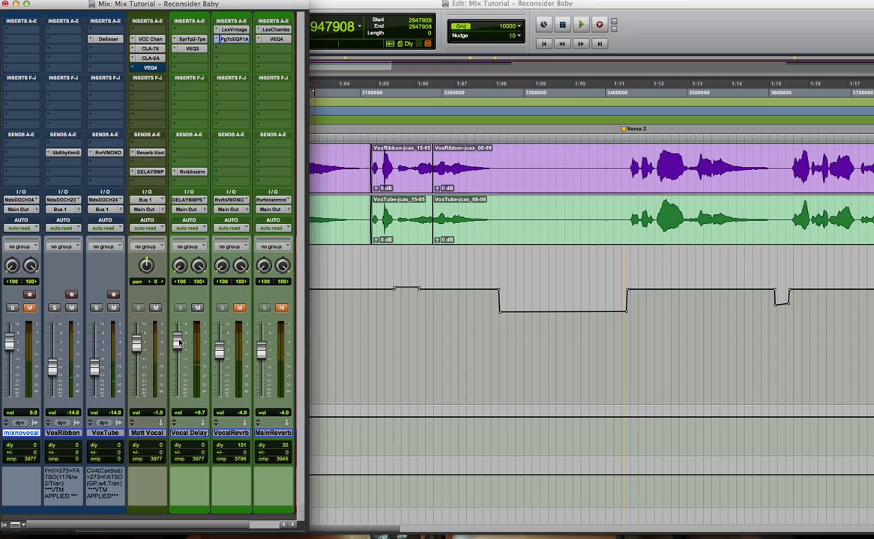
key(space)
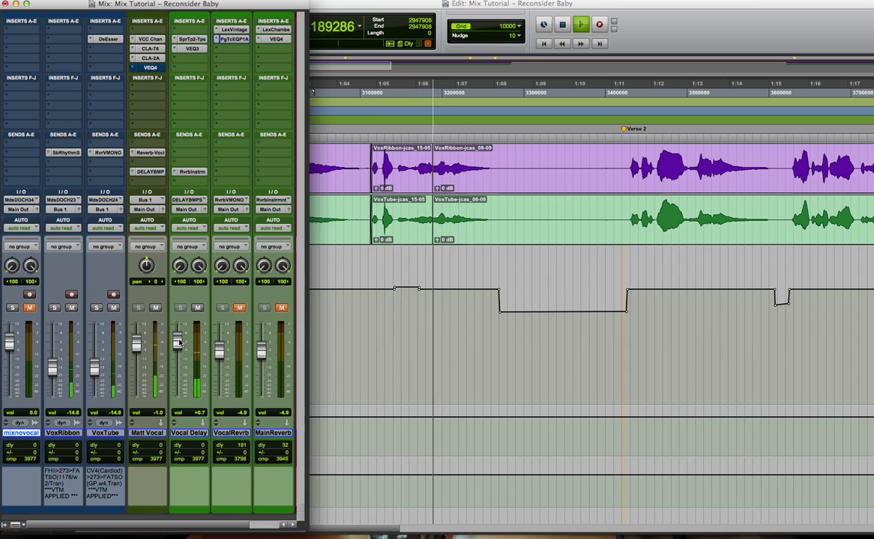
key(space)
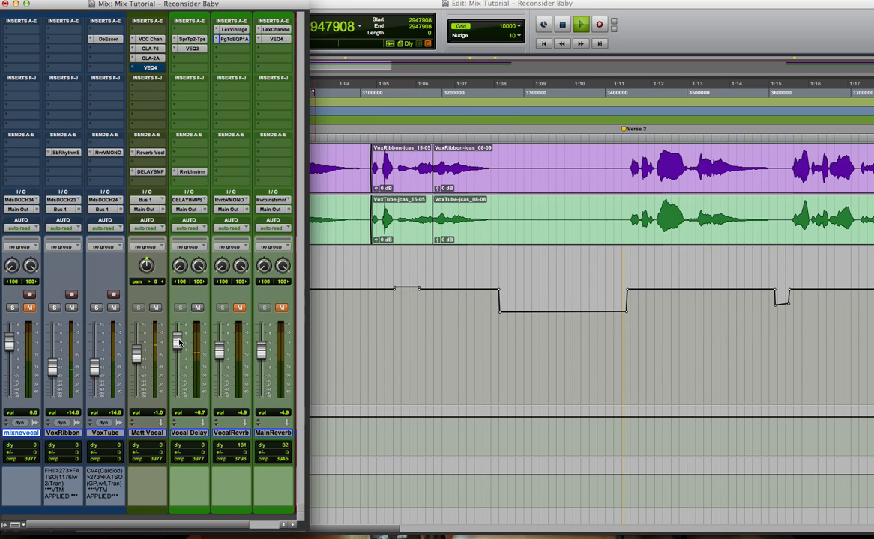
drag(179, 343, 179, 350)
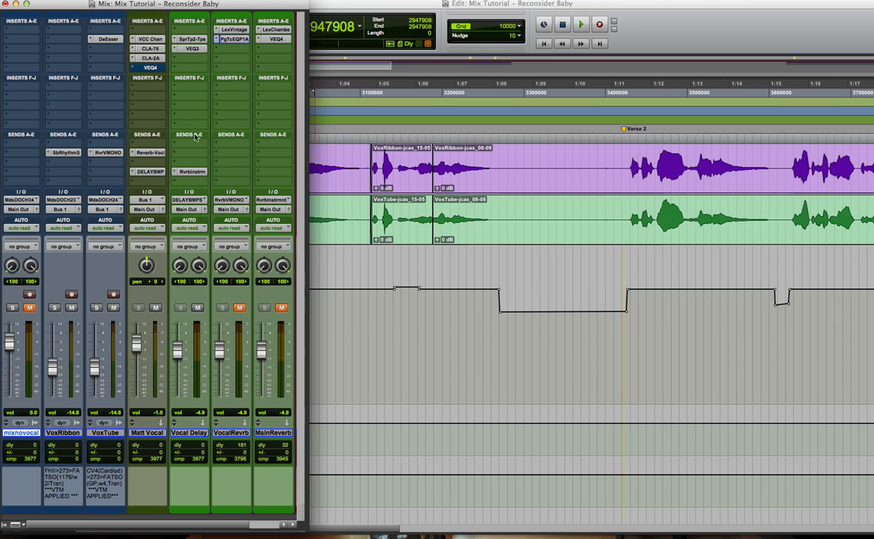
- Examine the Vocal Delay track's SuperTap 2-Taps delay and VEQ3 equalizer settings, closing each plug-in window
click(192, 40)
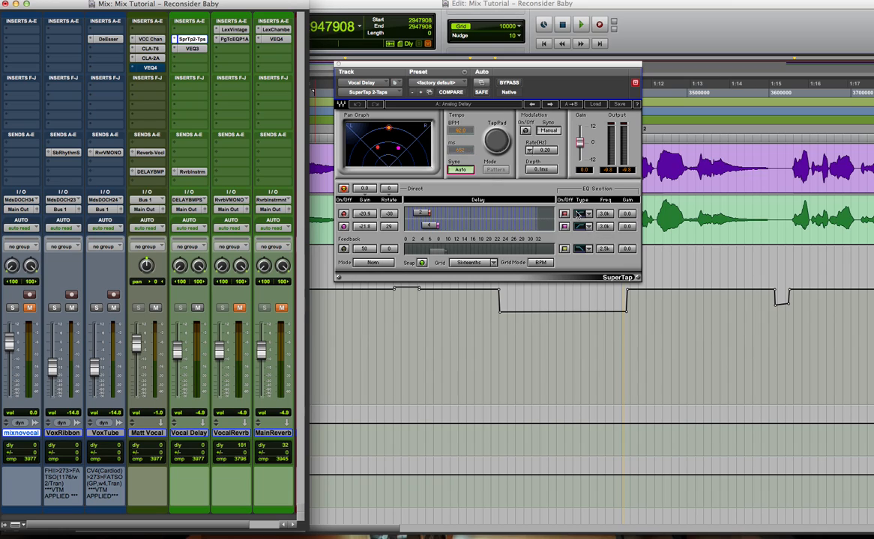
click(339, 65)
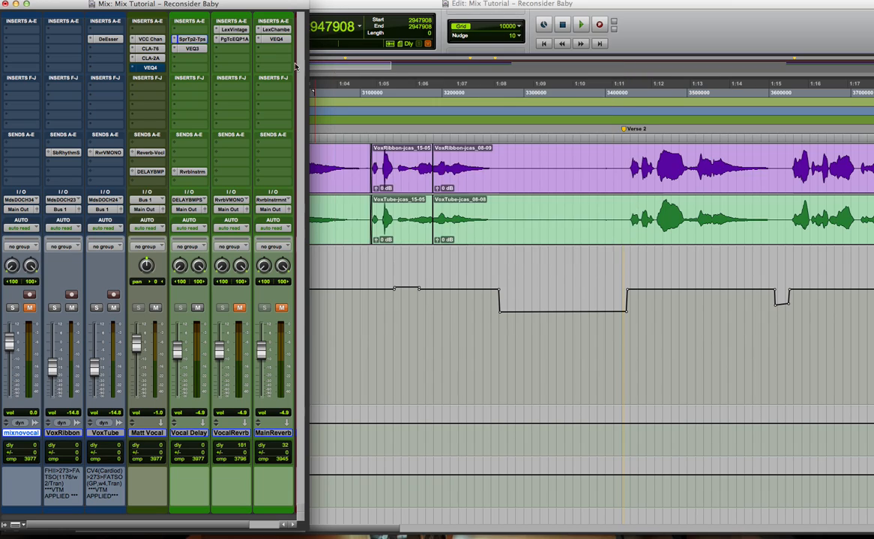
click(194, 49)
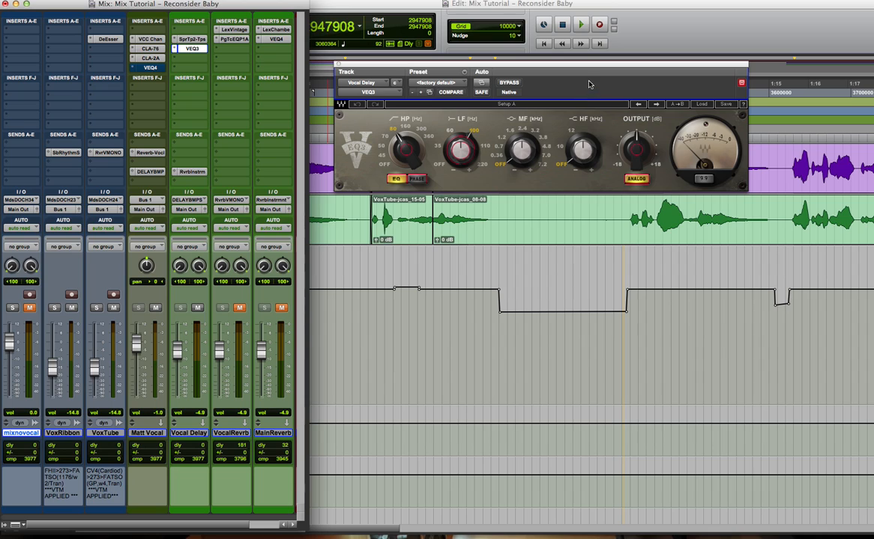
drag(583, 67, 630, 92)
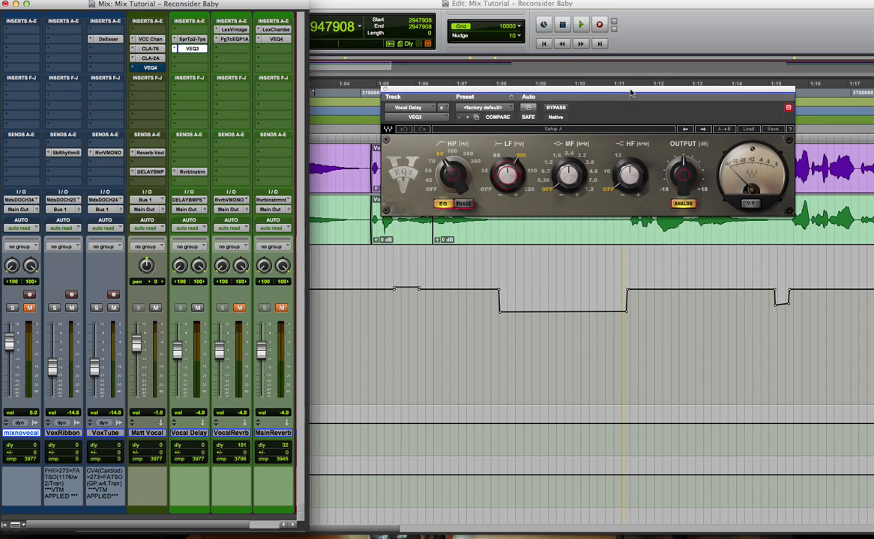
drag(566, 89, 557, 81)
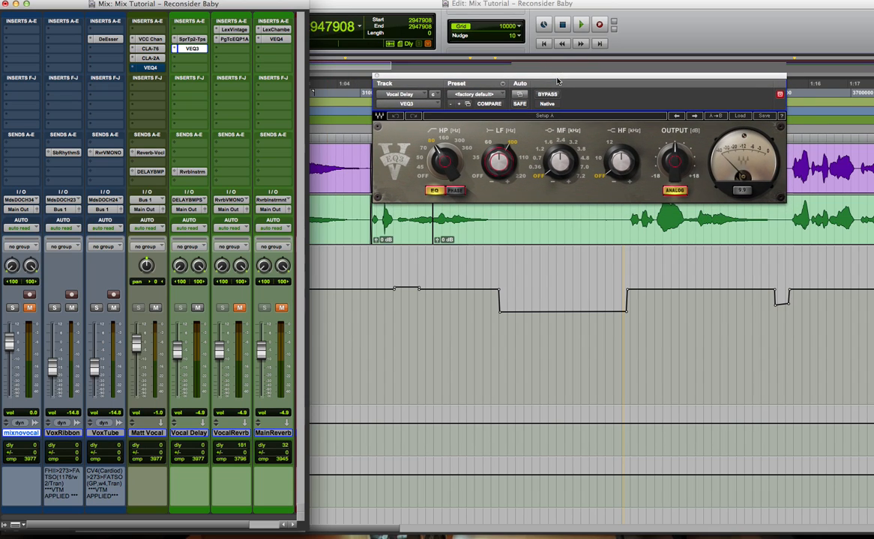
drag(605, 78, 593, 81)
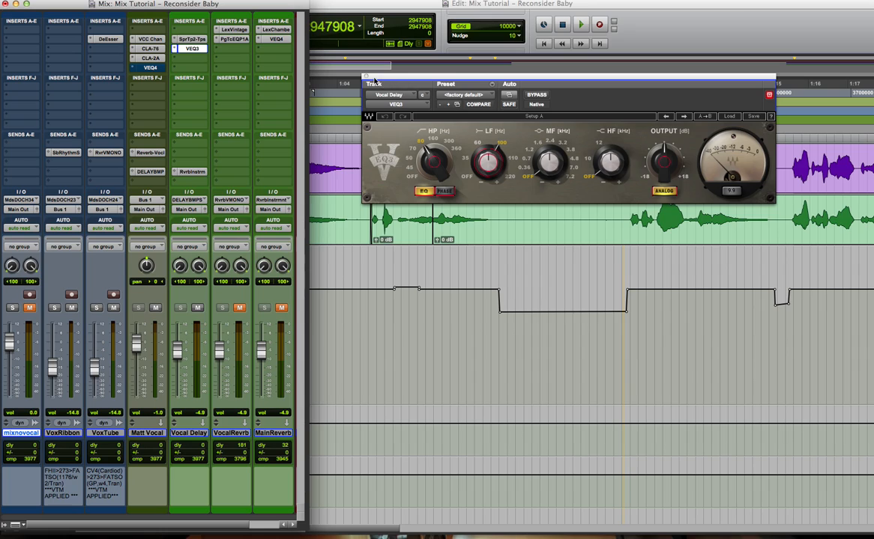
click(366, 77)
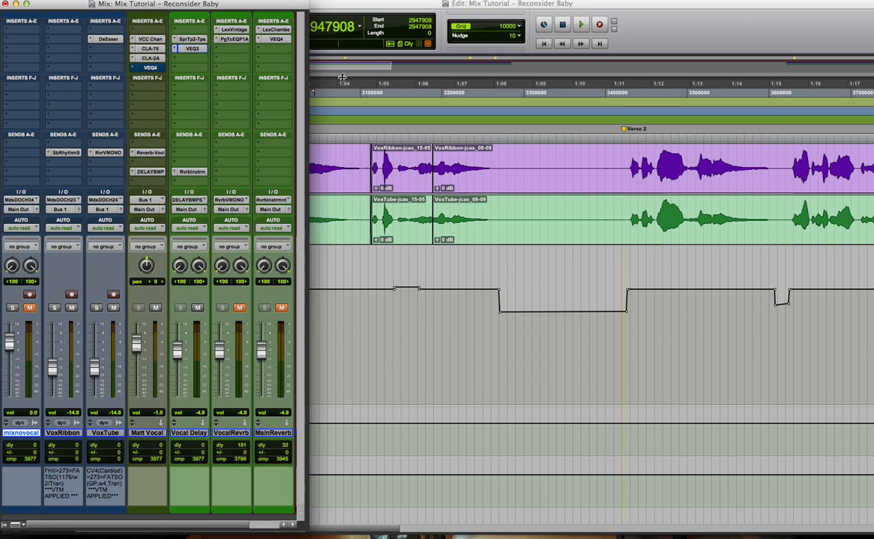
- Re-enable the bypassed VEQ4 on the lead vocal bus and unmute the Vocal Reverb and Main Reverb tracks
right_click(150, 68)
click(158, 68)
click(240, 308)
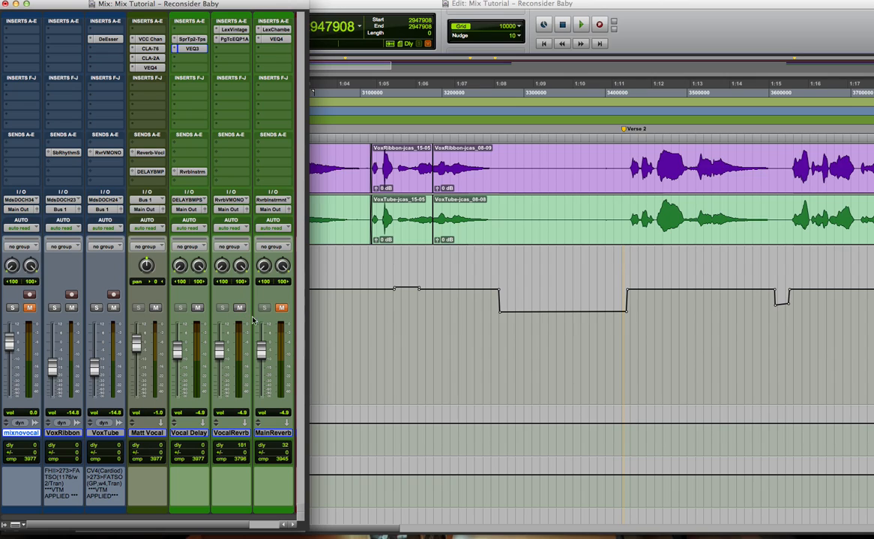
click(281, 308)
- Examine the Main Reverb track's Lexicon PCM Native Chamber and VEQ4 filter and band settings, and close the plug-in window
click(277, 29)
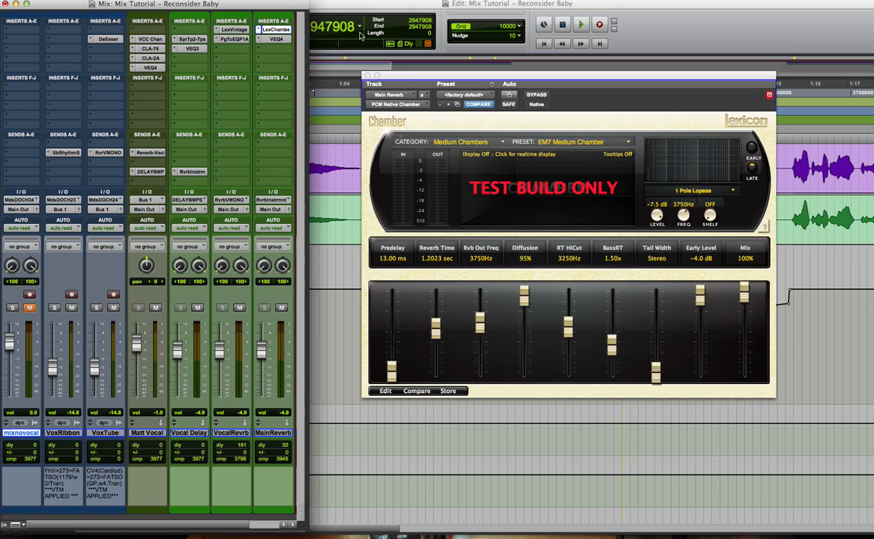
drag(482, 78, 473, 58)
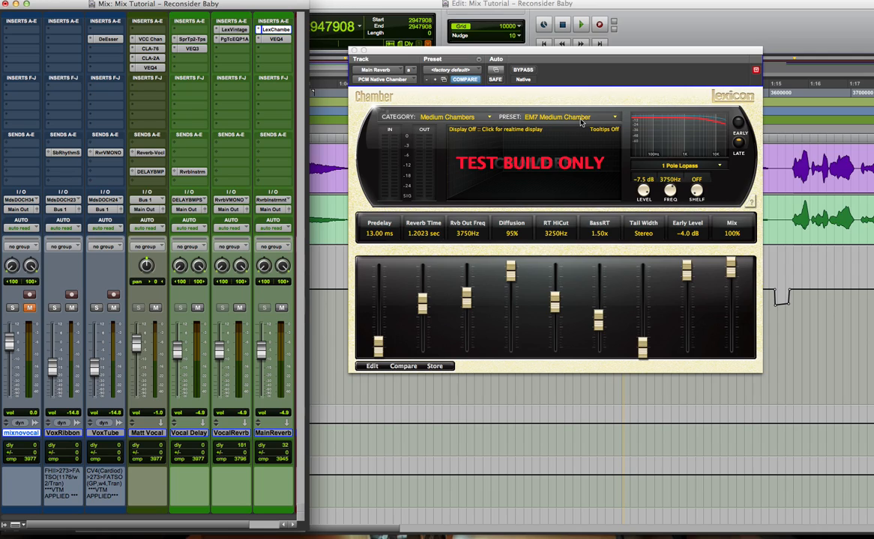
click(276, 39)
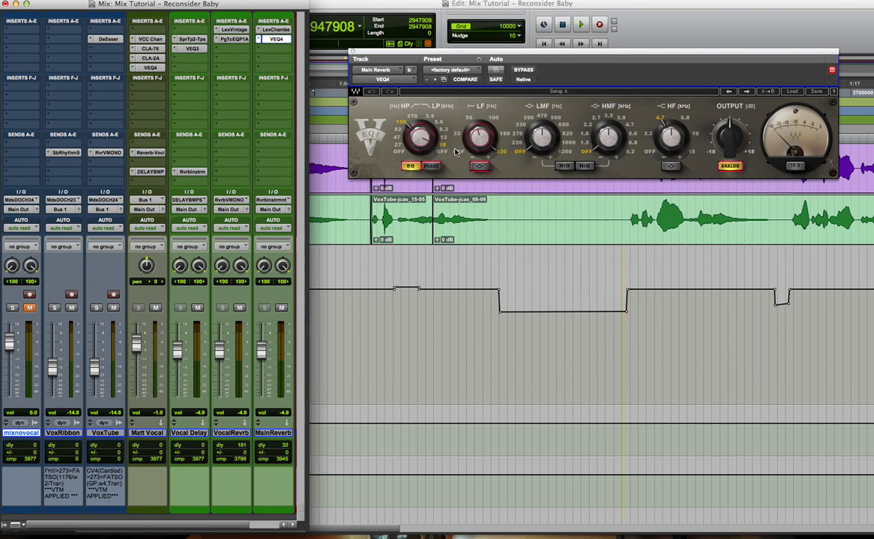
drag(616, 148, 615, 144)
mouse_move(479, 138)
drag(481, 138, 481, 139)
drag(620, 135, 620, 135)
click(352, 54)
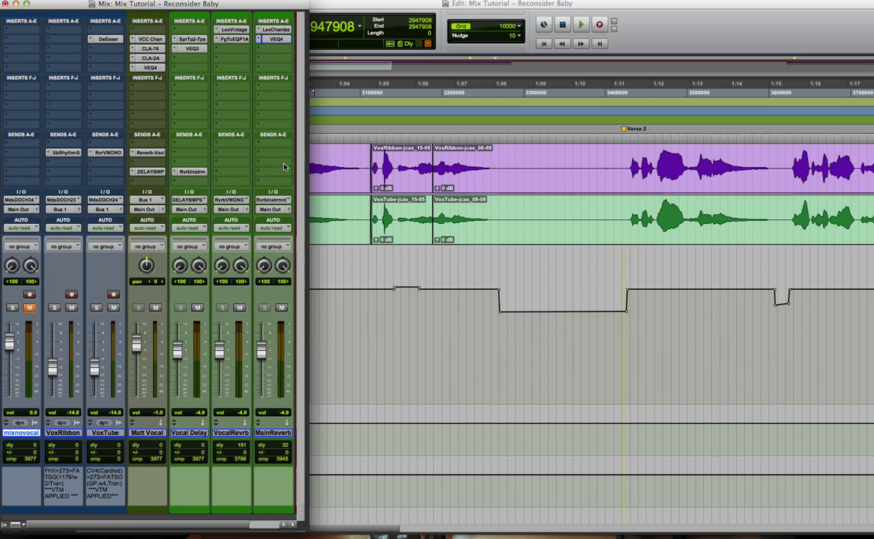
- Audition the vocal with all its effects returns, and play it against the unmuted mixnovocal track with that track's fader lowered to -6.2 dB
key(space)
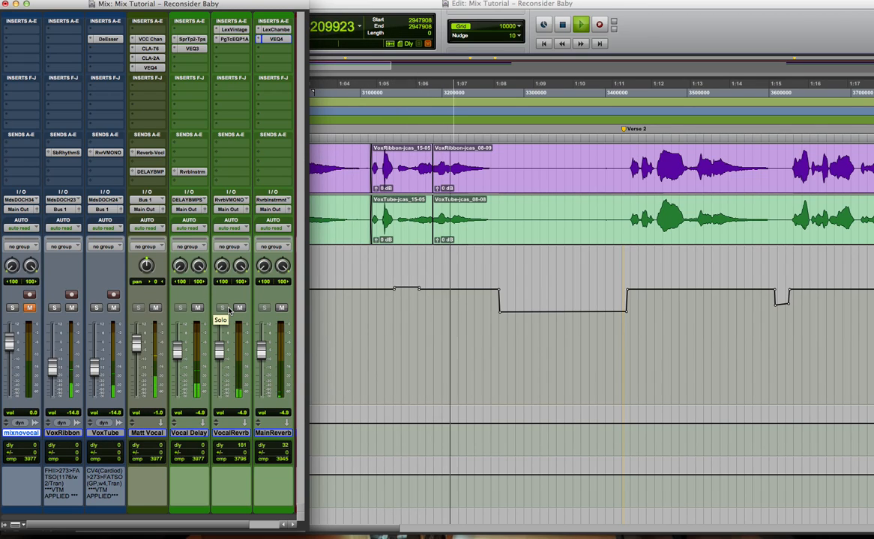
key(space)
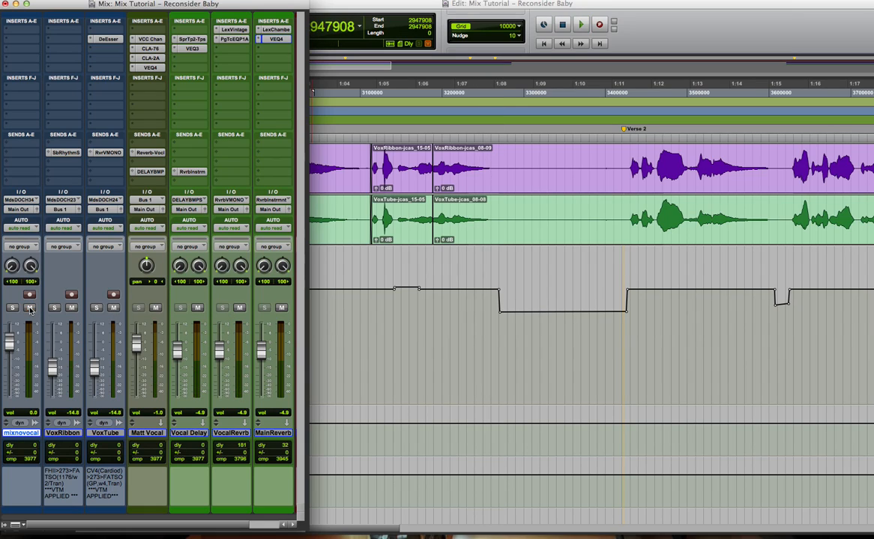
key(space)
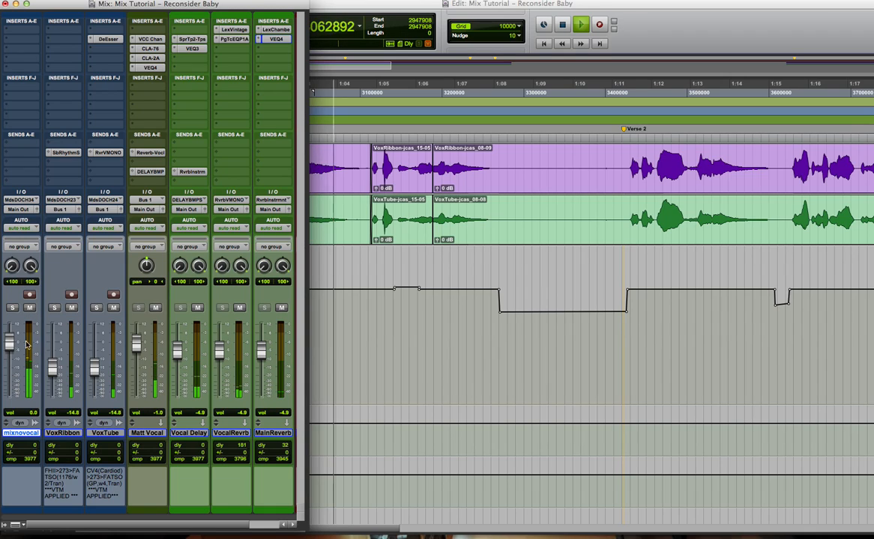
drag(11, 349, 14, 353)
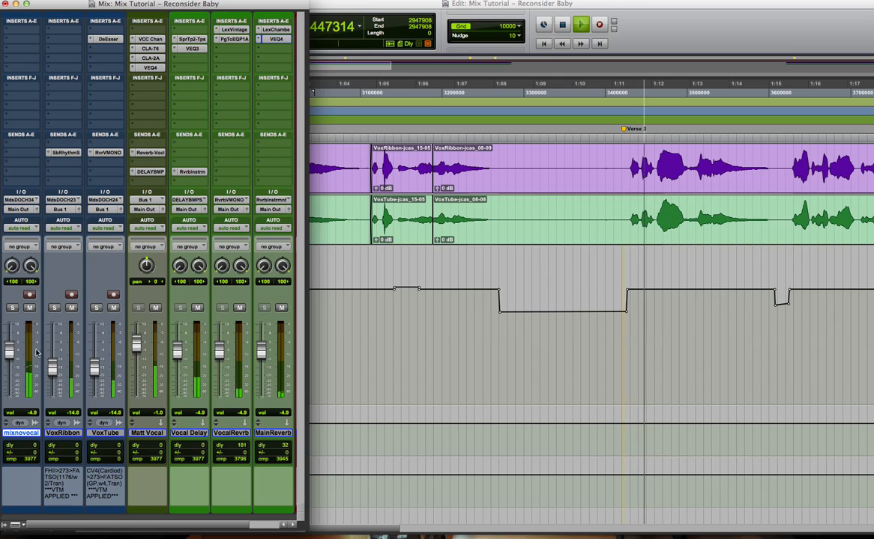
drag(11, 352, 14, 354)
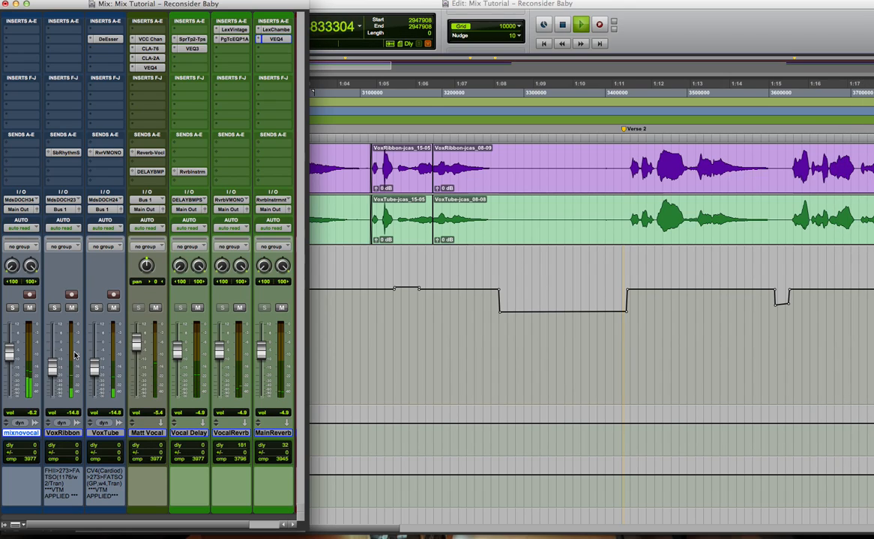
key(space)
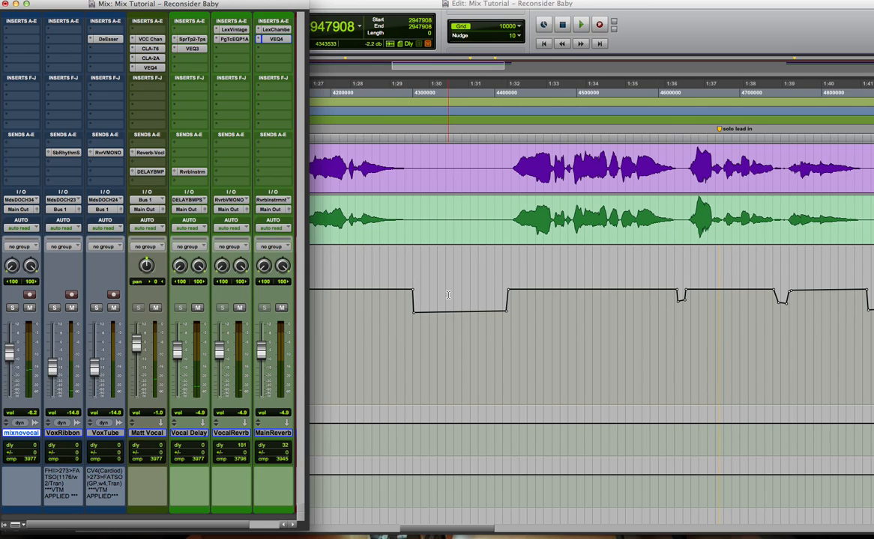
- Examine the vocal bus volume automation around the Solo marker, play from just before it in the Edit window, and return to the Mix window
scroll(448, 295, right, 4)
scroll(377, 290, right, 3)
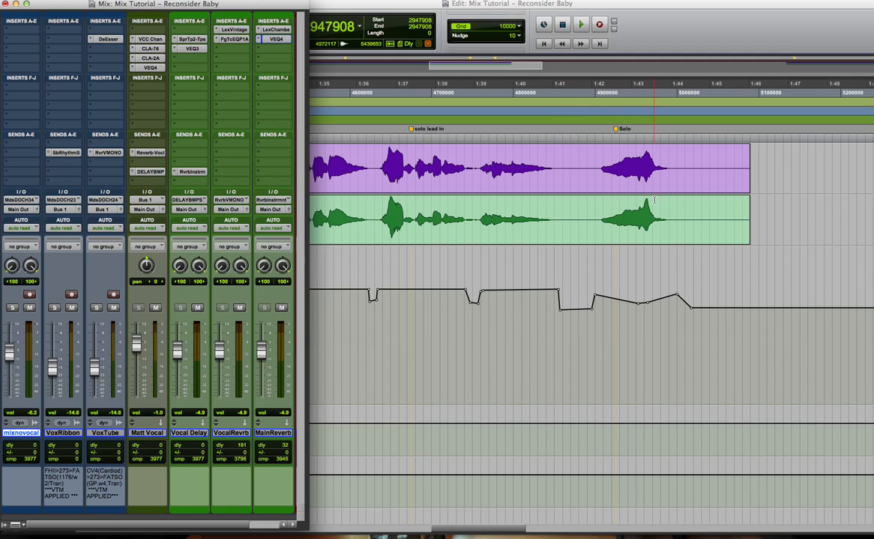
click(590, 295)
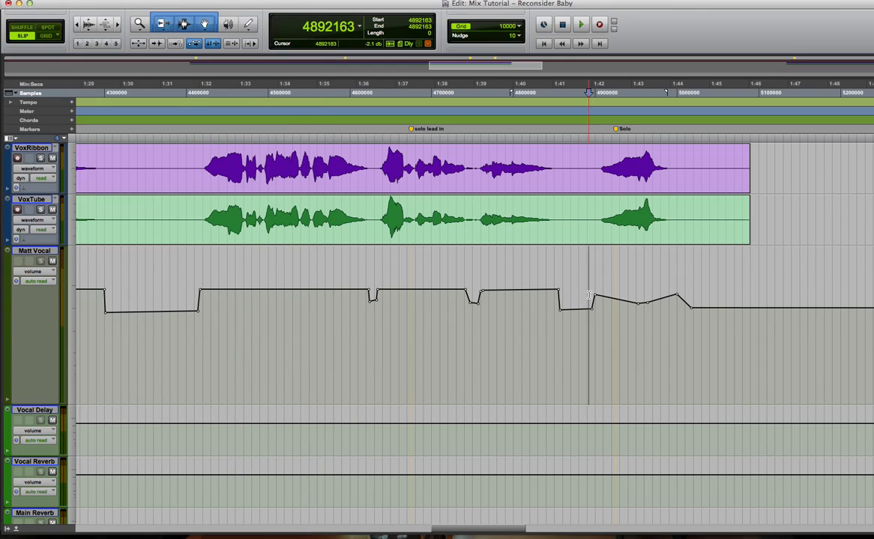
key(space)
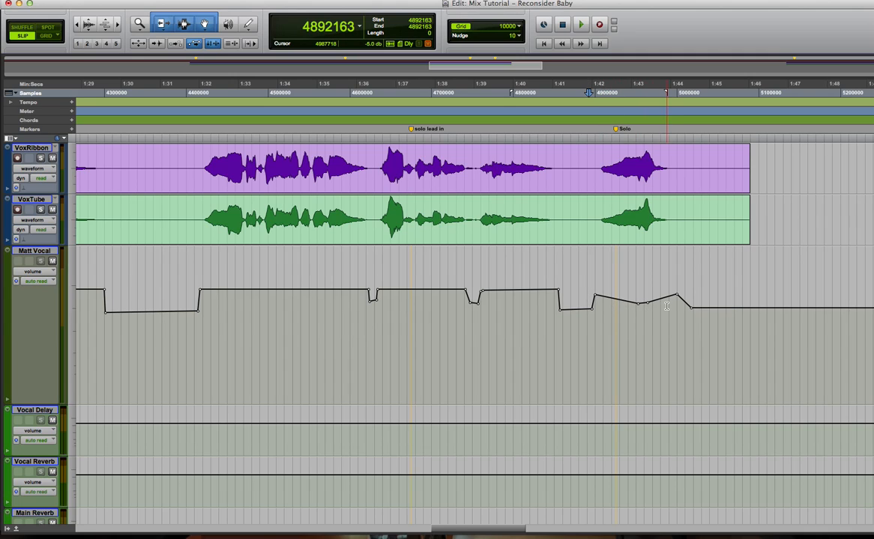
key(super+equal)
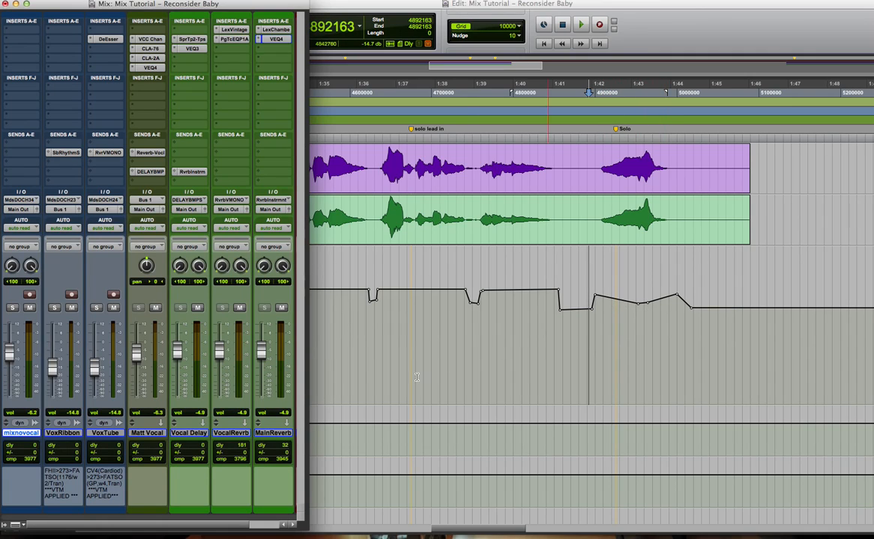